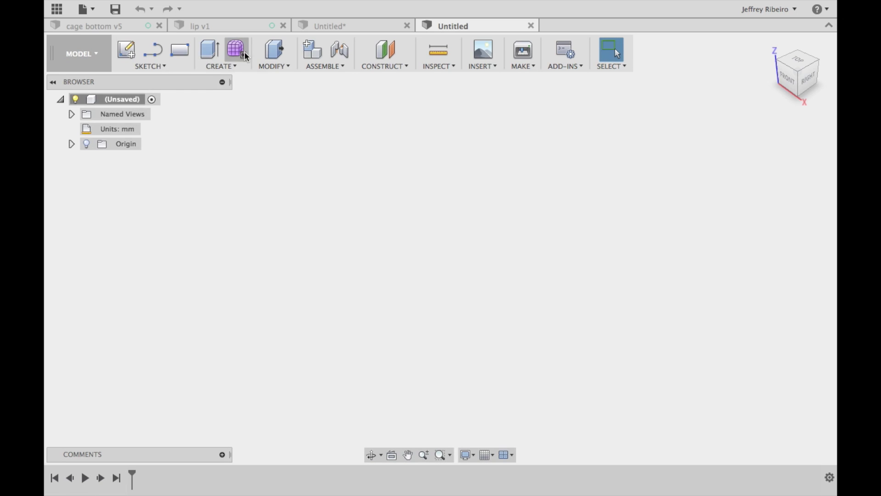
# Start a sketch on the horizontal origin plane and draw a center diameter circle of 58 mm.
pyautogui.click(126, 49)
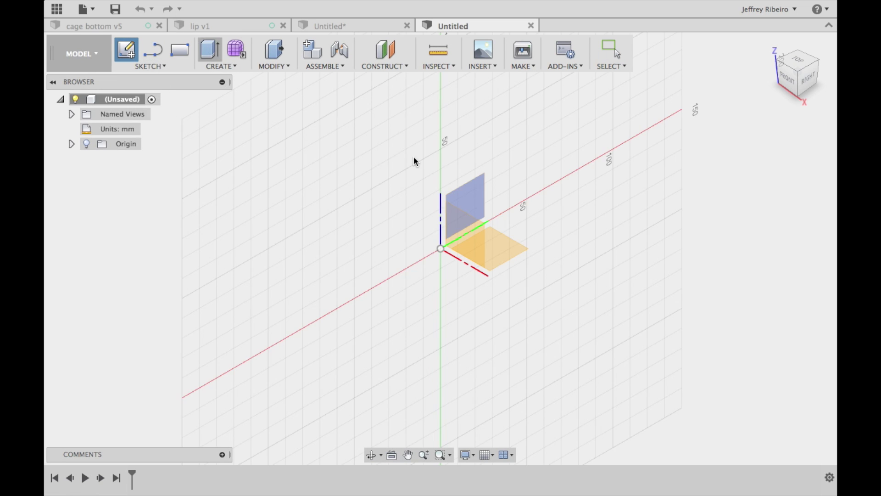
pyautogui.click(489, 229)
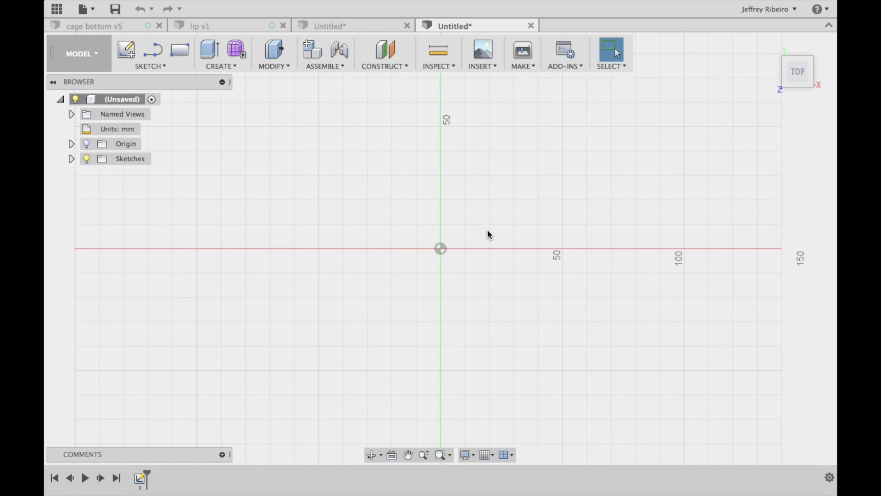
pyautogui.click(164, 65)
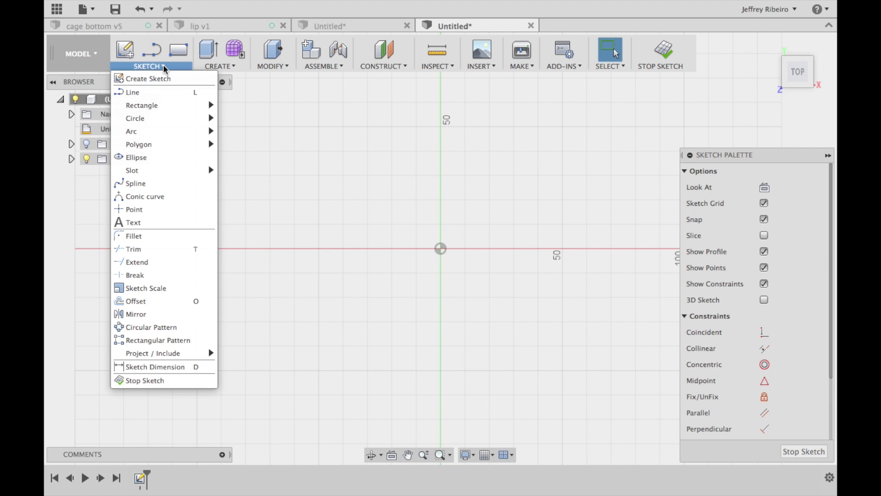
pyautogui.moveTo(168, 125)
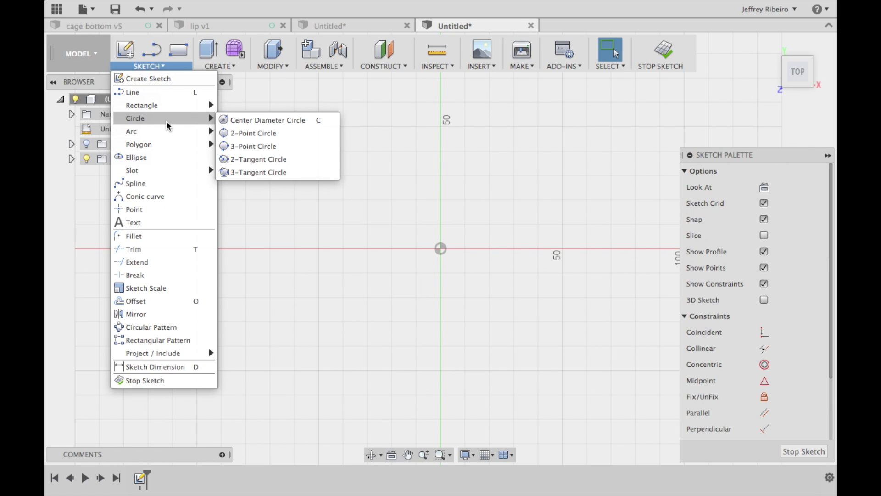
pyautogui.click(225, 120)
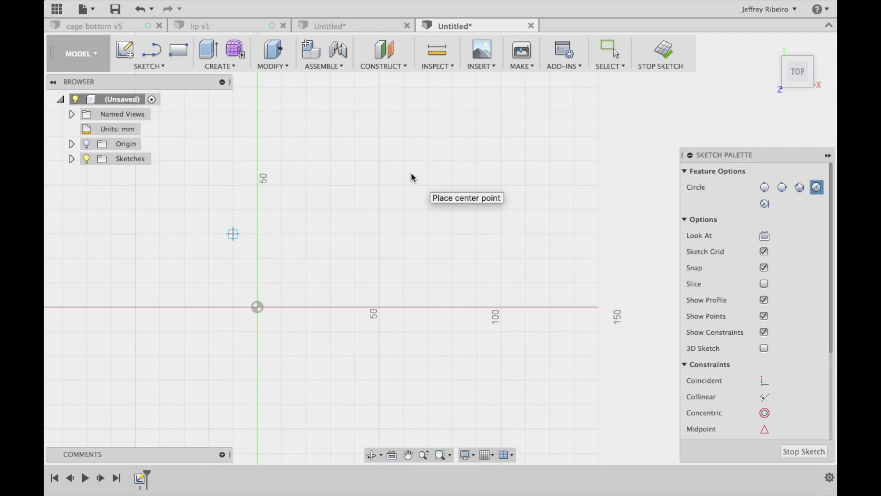
pyautogui.click(314, 228)
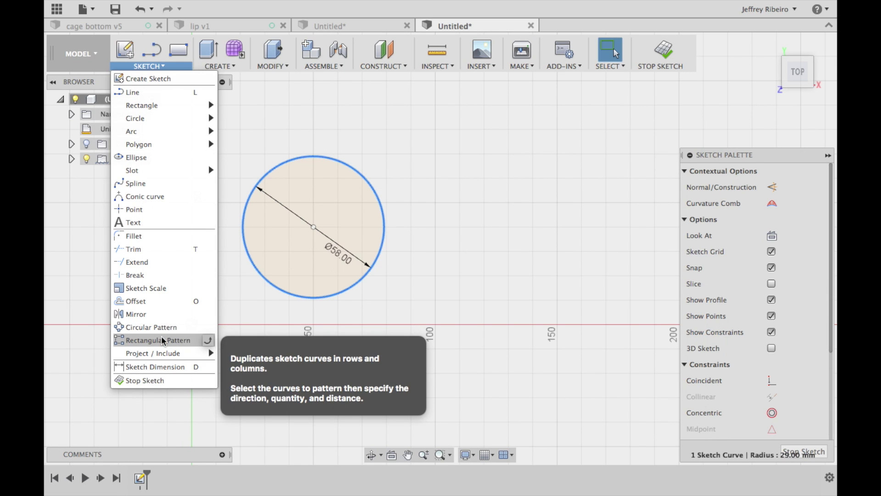
# Create a rectangular pattern of the circle with quantity 2 and a horizontal distance of 65 mm.
pyautogui.click(162, 339)
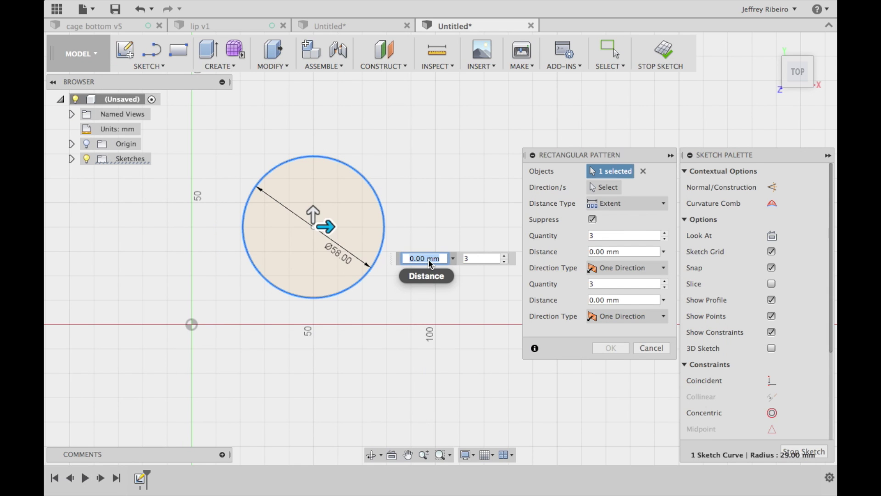
pyautogui.press('Tab')
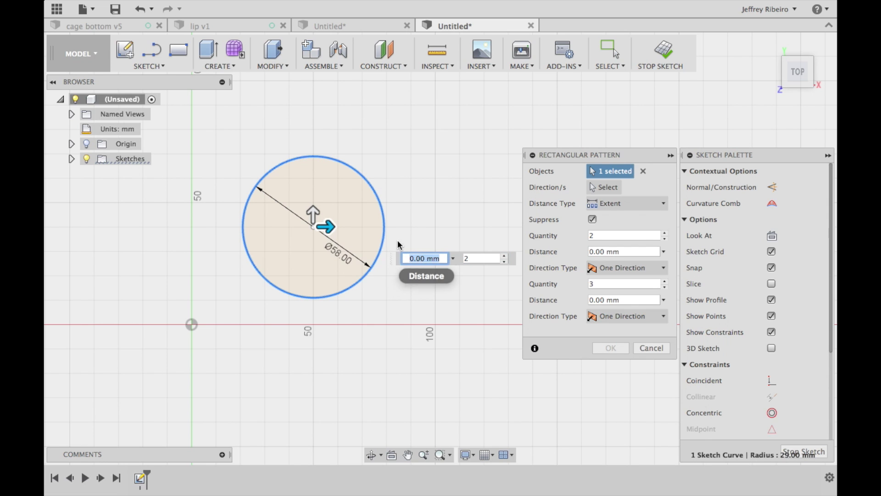
pyautogui.moveTo(327, 225); pyautogui.dragTo(484, 234)
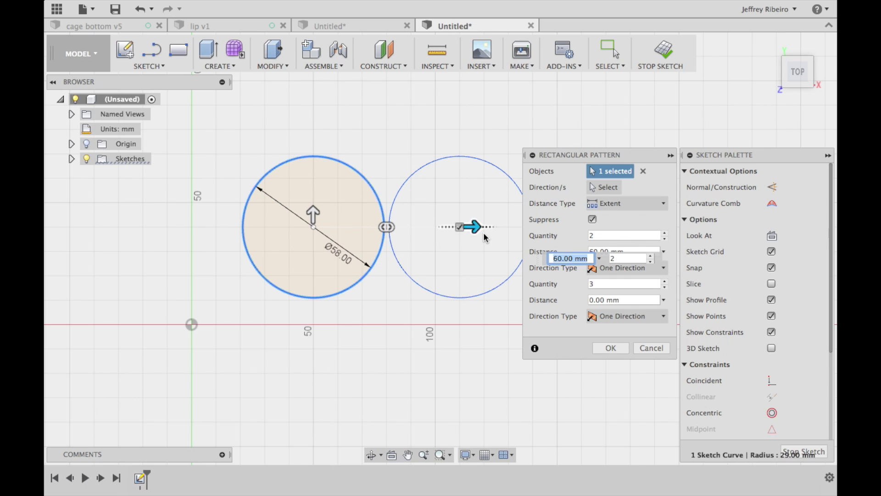
pyautogui.write('65')
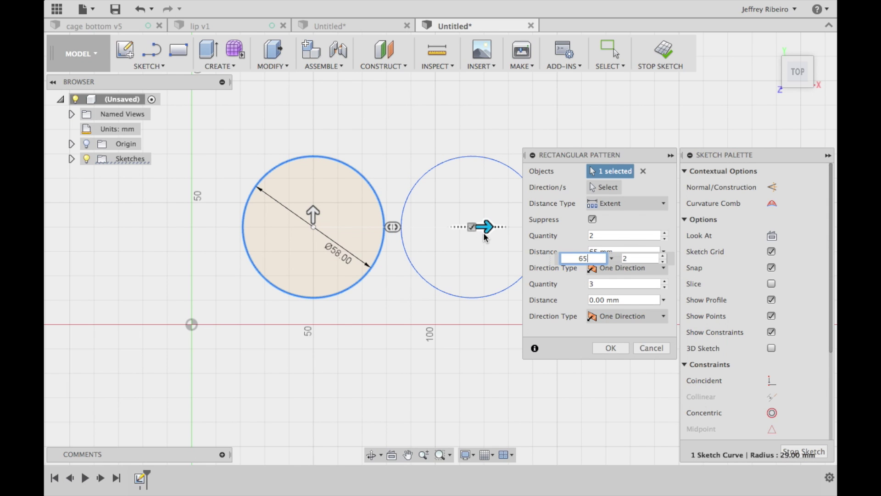
pyautogui.press('Return')
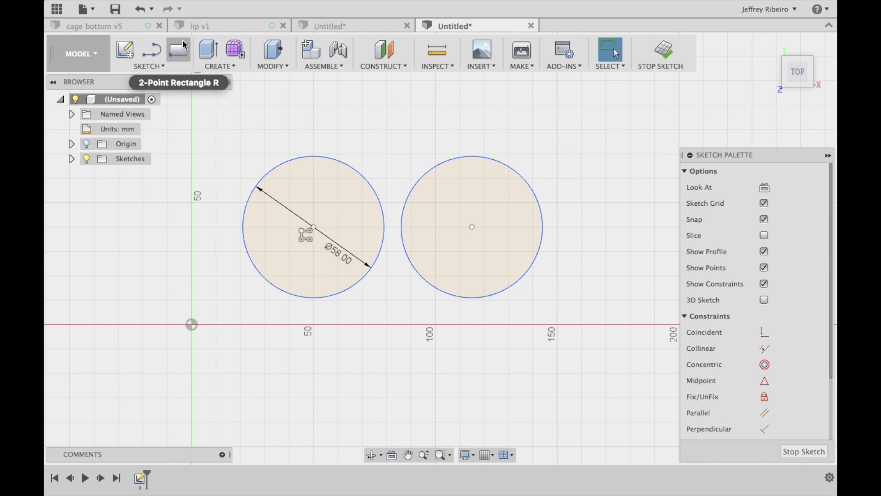
# Draw a two-point rectangle from the origin, about 150 by 80 mm, enclosing both circles.
pyautogui.click(172, 52)
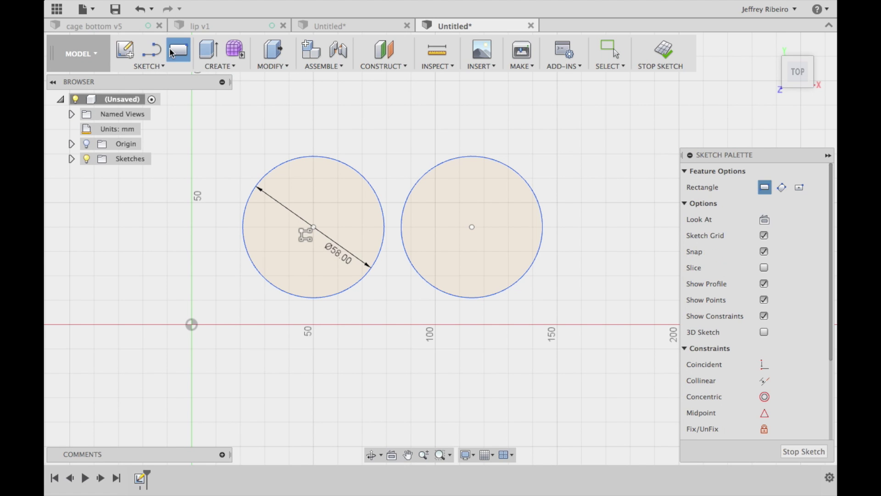
pyautogui.click(192, 325)
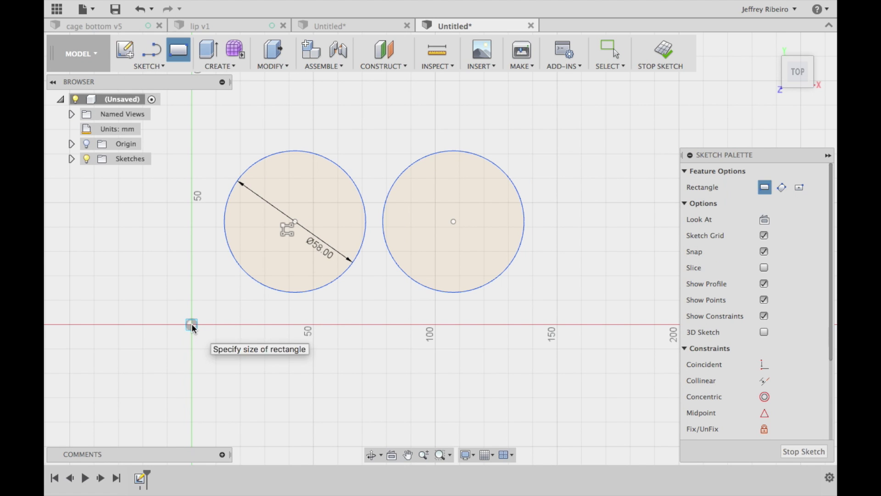
pyautogui.click(558, 131)
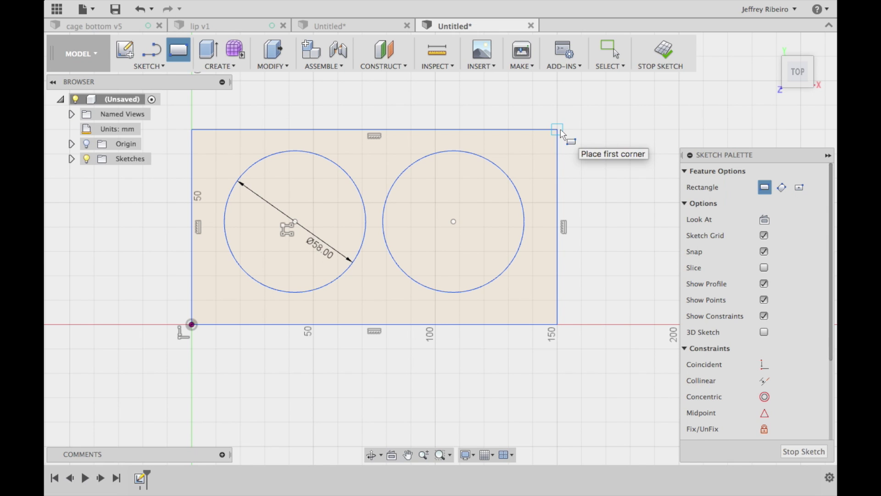
# Extrude the rectangle profile around the two circles 3 mm as a new body.
pyautogui.click(209, 49)
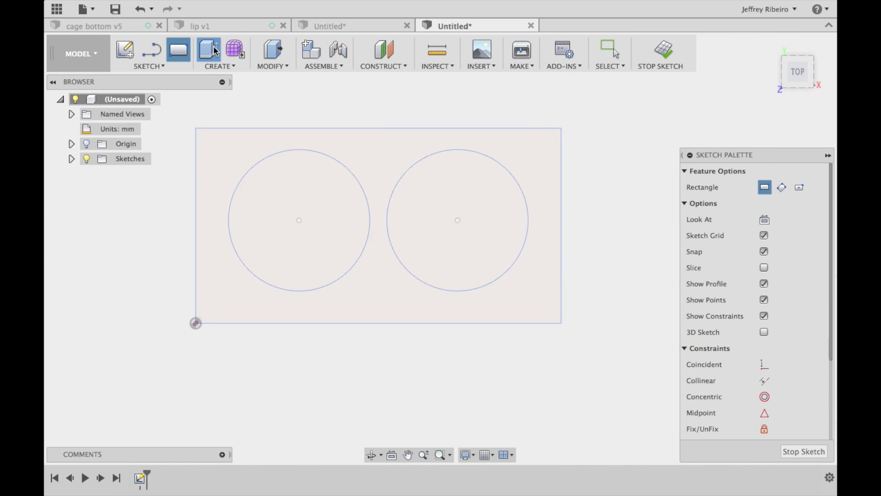
pyautogui.click(491, 245)
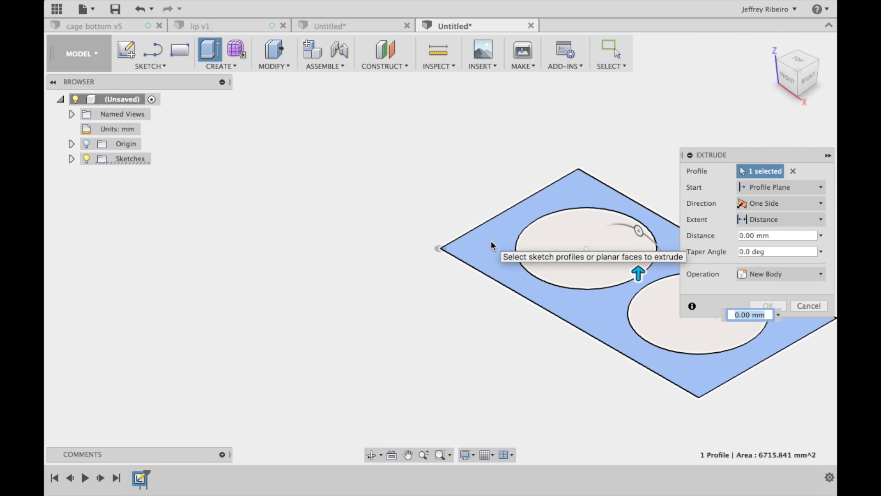
pyautogui.write('3')
pyautogui.press('Return')
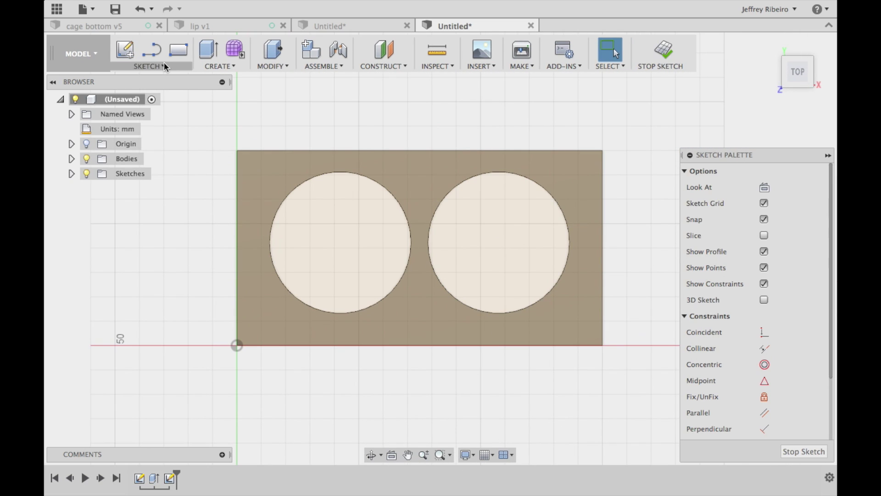
# Sketch a 150 by 3 mm rectangle from the origin along the plate's long front edge.
pyautogui.click(178, 50)
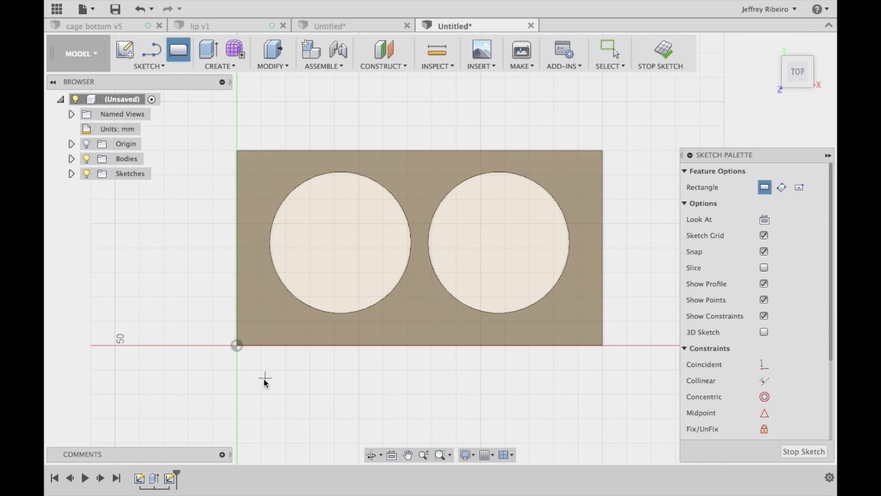
pyautogui.click(238, 345)
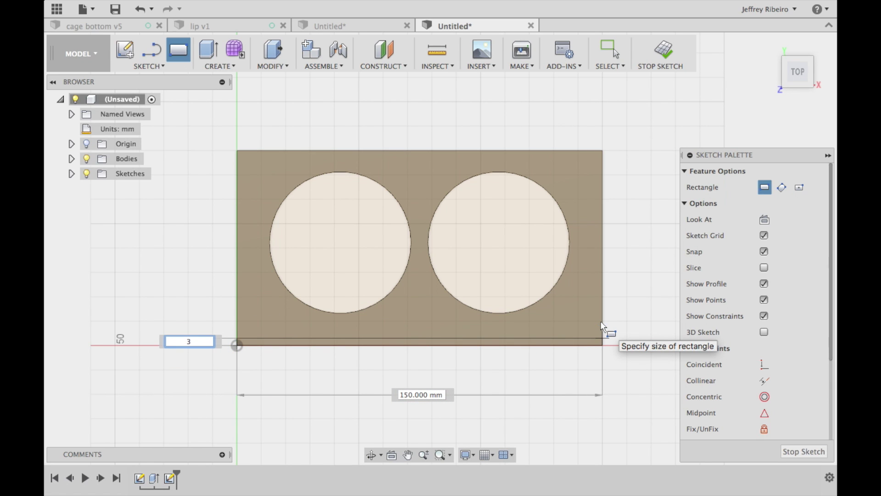
pyautogui.press('Tab')
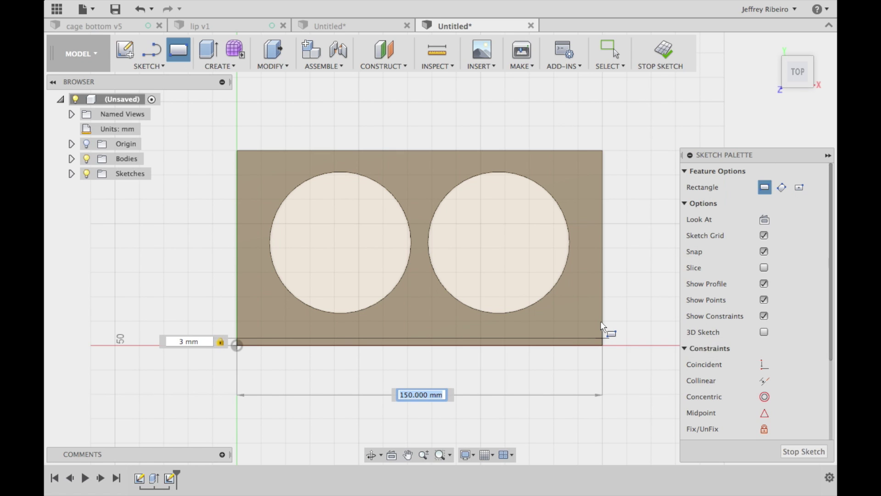
pyautogui.press('Return')
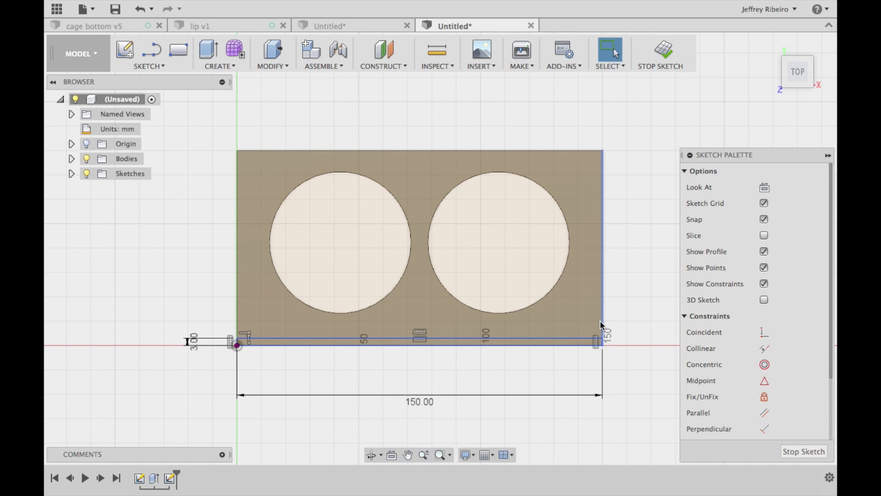
# Extrude the thin strip along the plate's edge 45 mm upward to form a wall.
pyautogui.press('e')
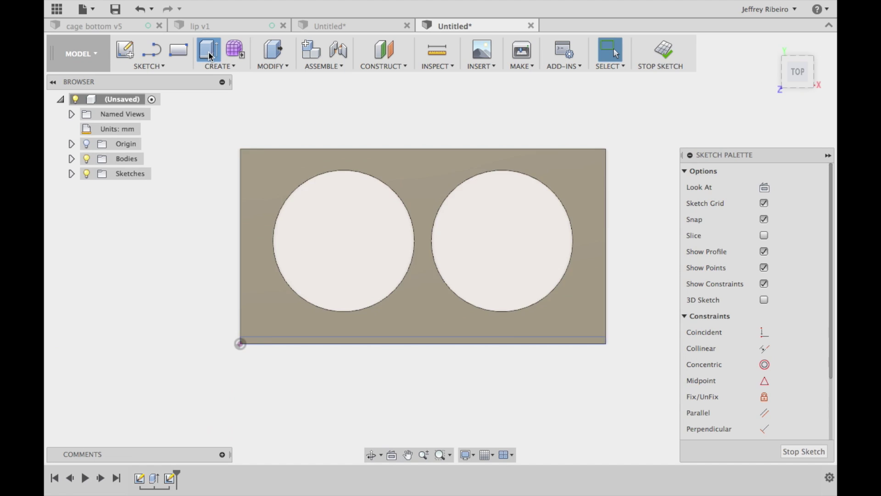
pyautogui.click(466, 255)
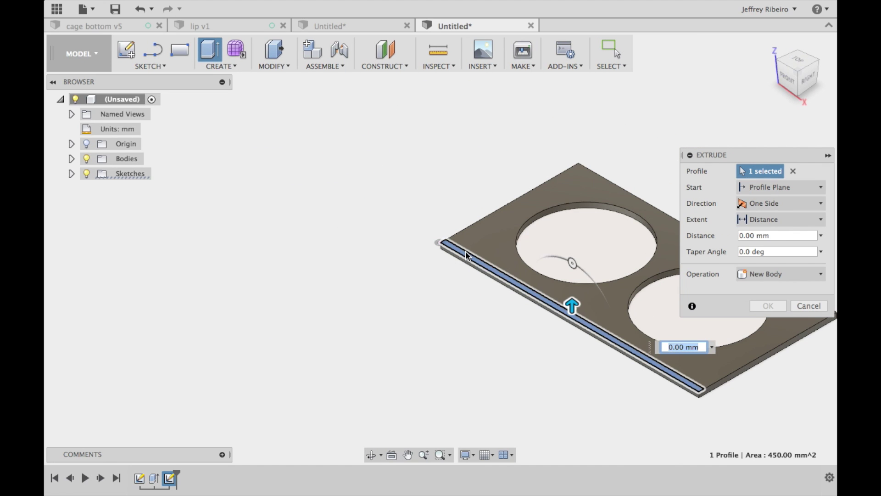
pyautogui.write('40')
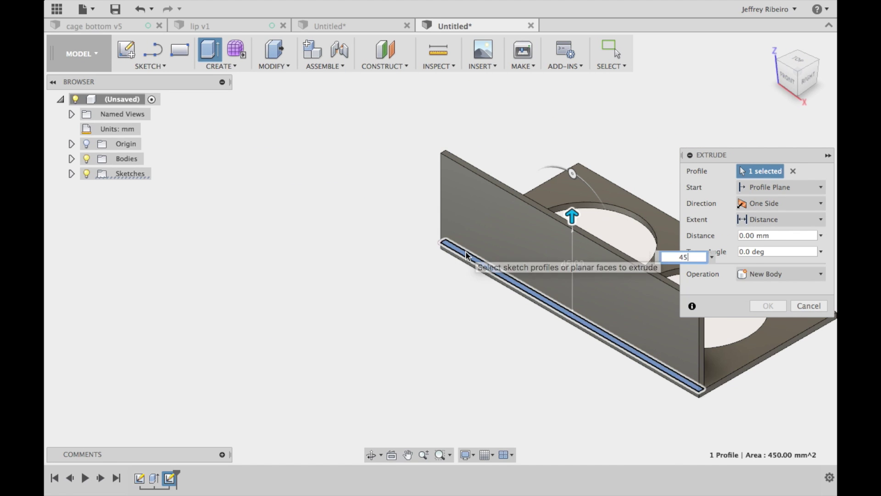
pyautogui.press('Return')
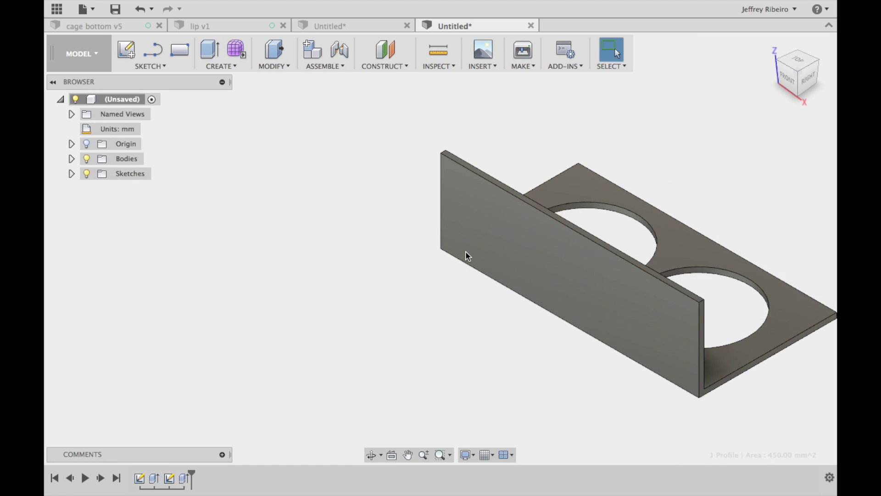
# Fillet the inside edge between the plate and the wall with a 10 mm constant radius.
pyautogui.click(372, 455)
pyautogui.moveTo(516, 181); pyautogui.dragTo(515, 363)
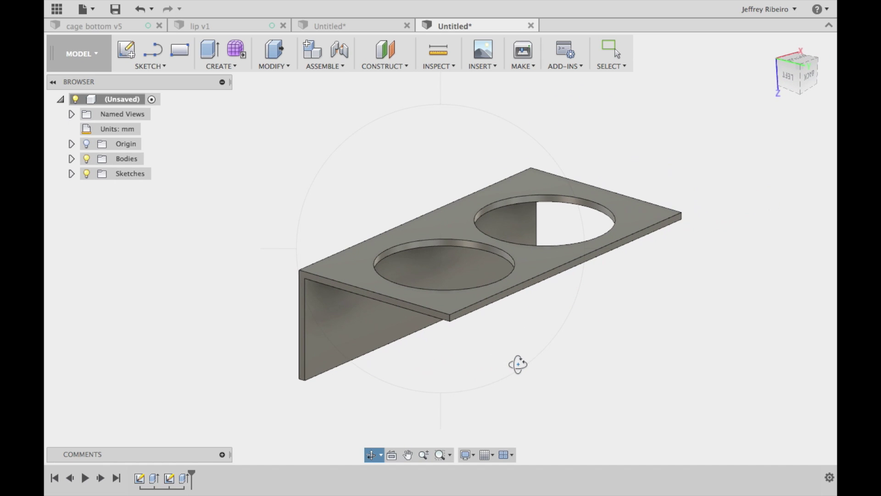
pyautogui.moveTo(493, 332); pyautogui.dragTo(473, 279)
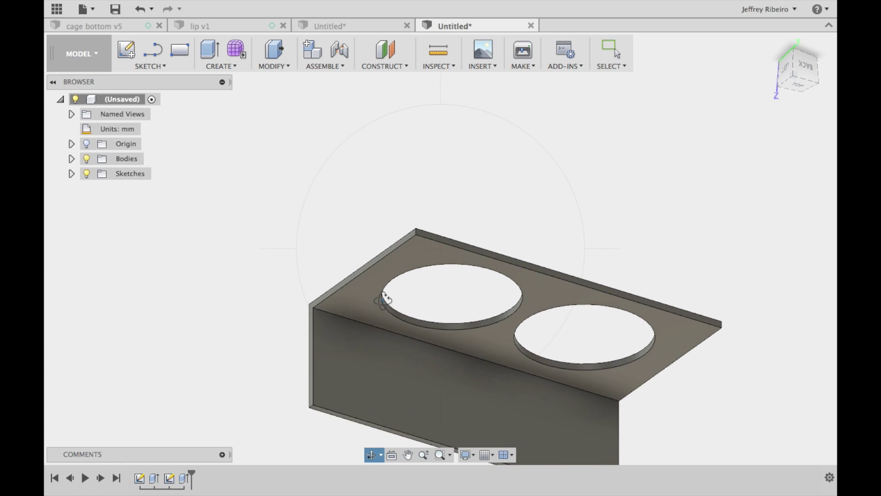
pyautogui.click(274, 66)
pyautogui.click(284, 105)
pyautogui.click(274, 66)
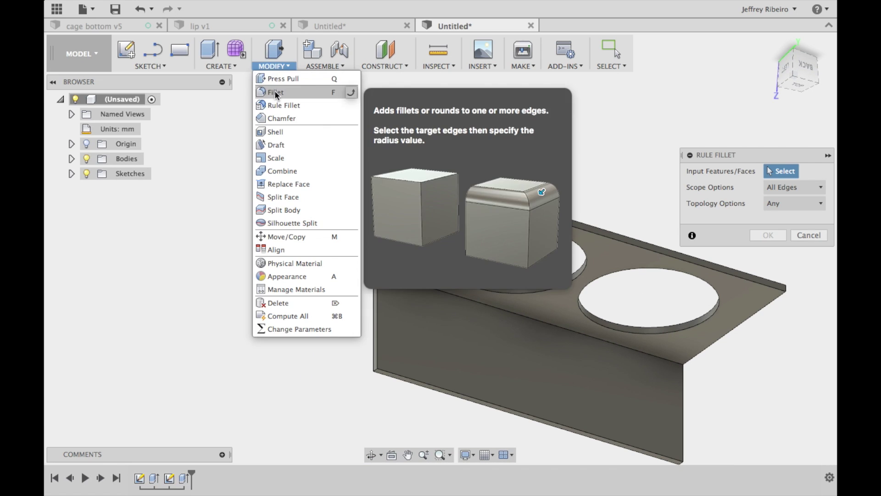
pyautogui.click(275, 92)
pyautogui.click(458, 300)
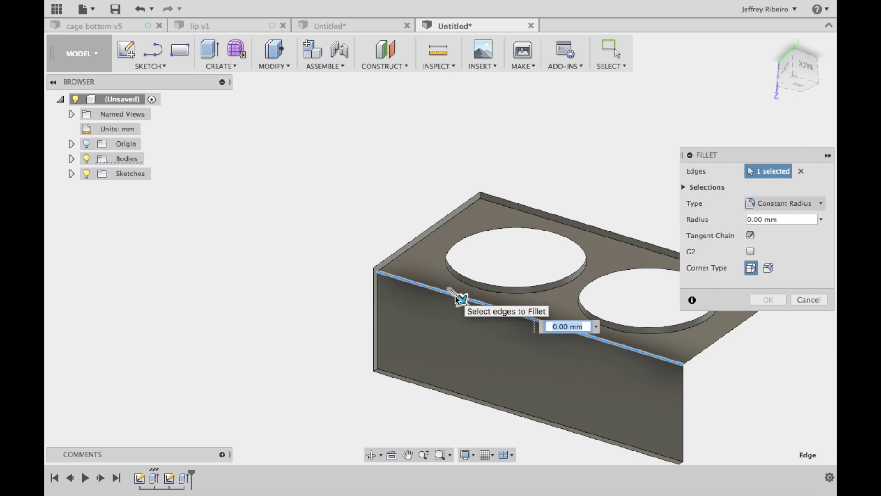
pyautogui.moveTo(461, 303); pyautogui.dragTo(465, 309)
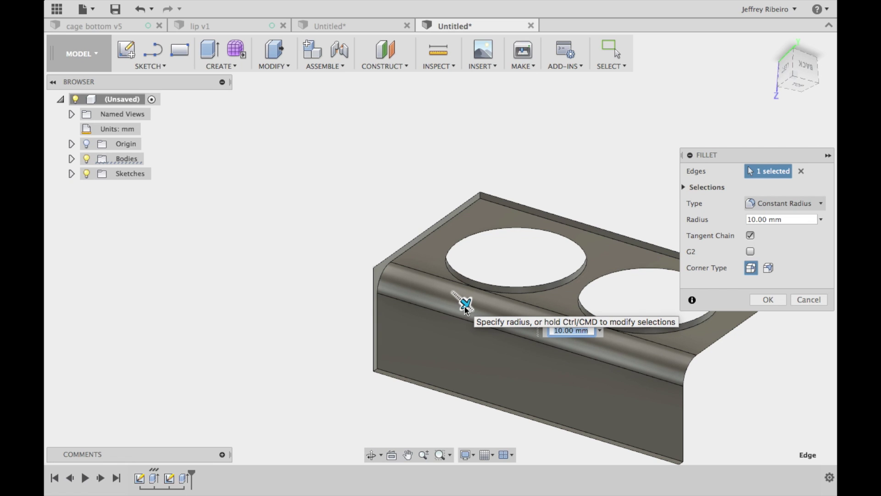
pyautogui.press('Return')
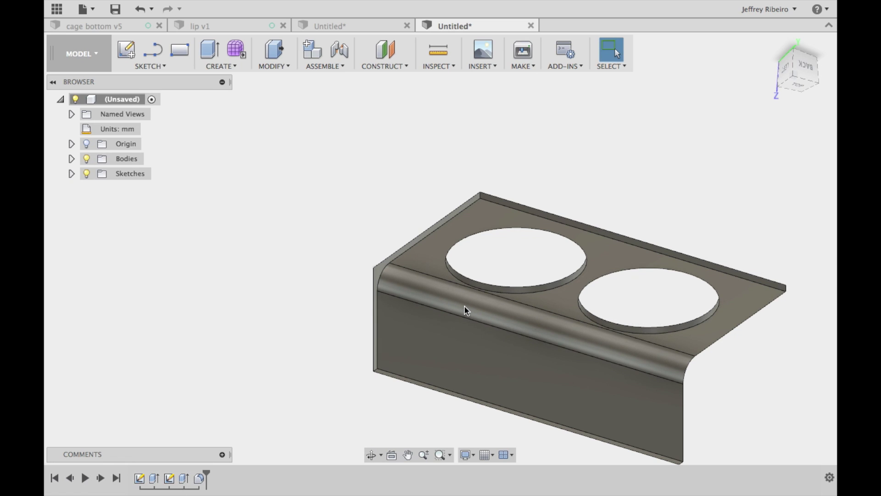
# Fillet the outer bend edge between the plate and the wall with a 10 mm constant radius.
pyautogui.click(372, 456)
pyautogui.moveTo(383, 235); pyautogui.dragTo(441, 271)
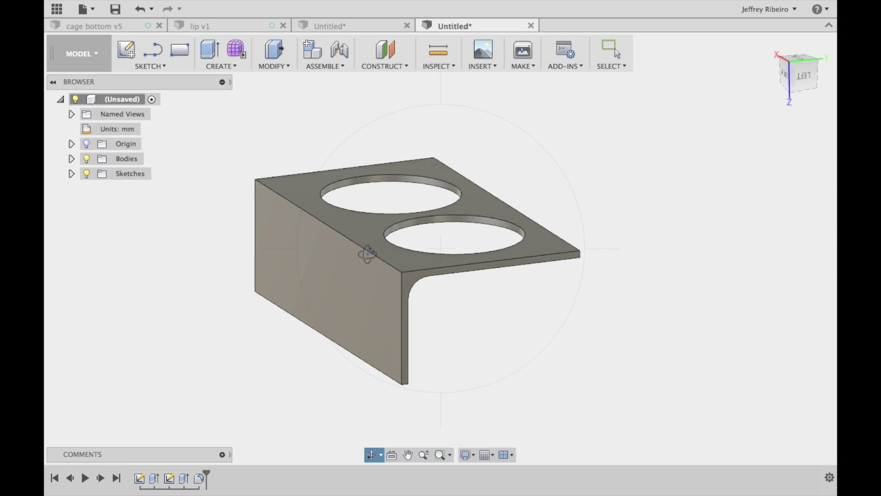
pyautogui.press('Escape')
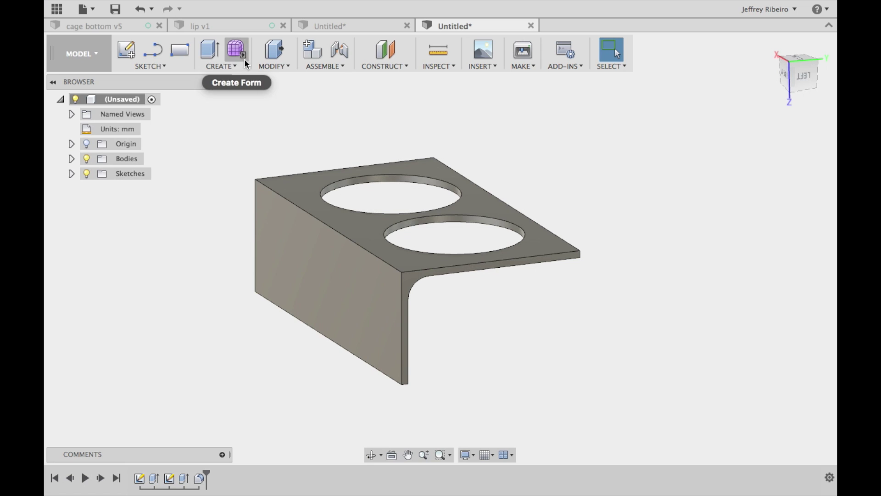
pyautogui.click(260, 65)
pyautogui.click(265, 90)
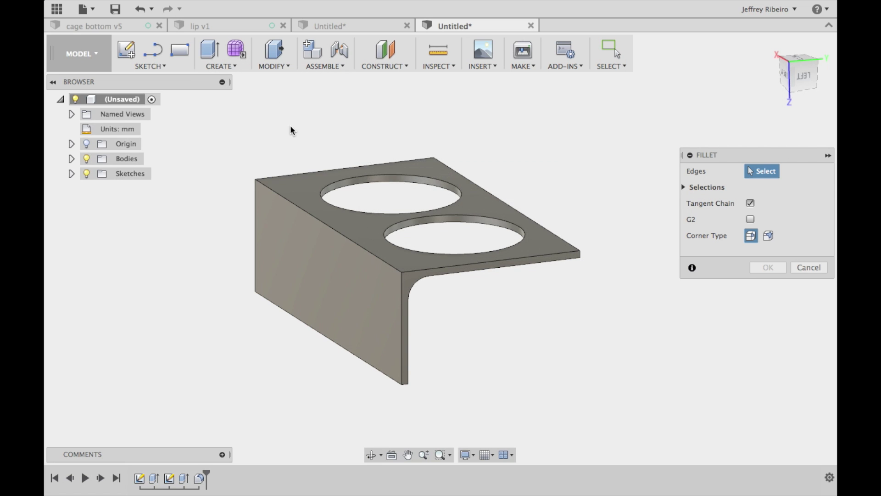
pyautogui.click(327, 223)
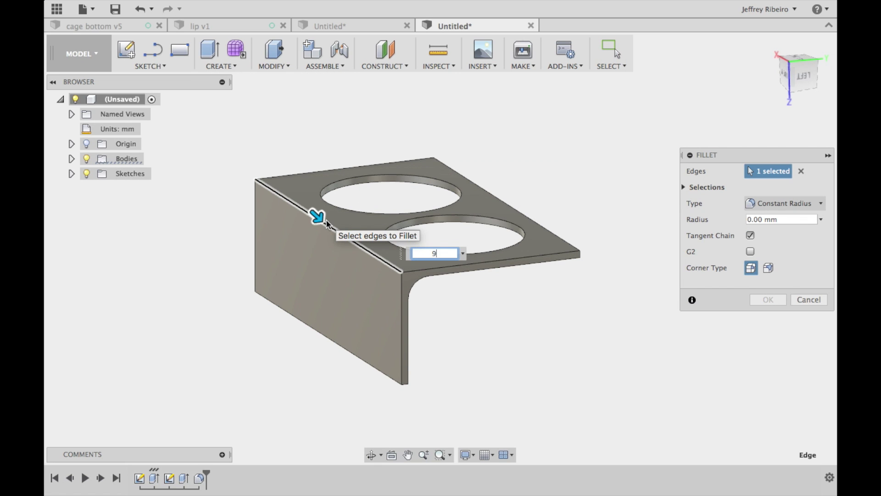
pyautogui.write('9')
pyautogui.press('Return')
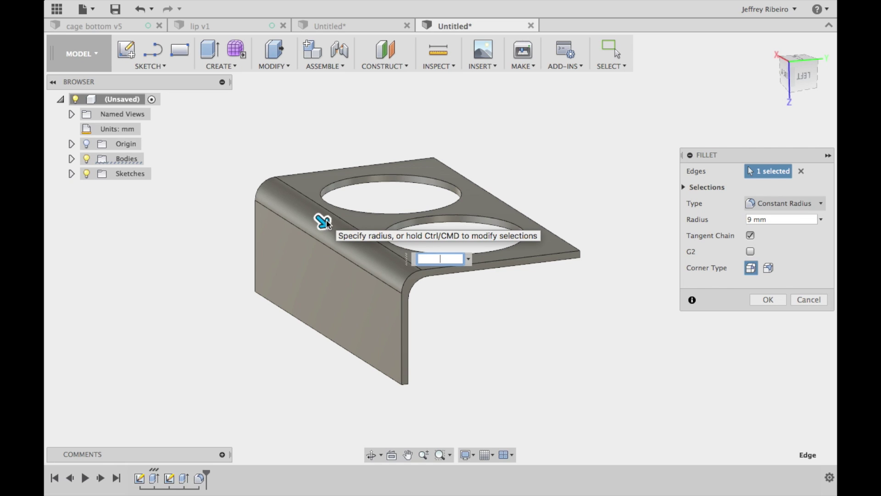
pyautogui.write('10')
pyautogui.press('Return')
pyautogui.press('Return')
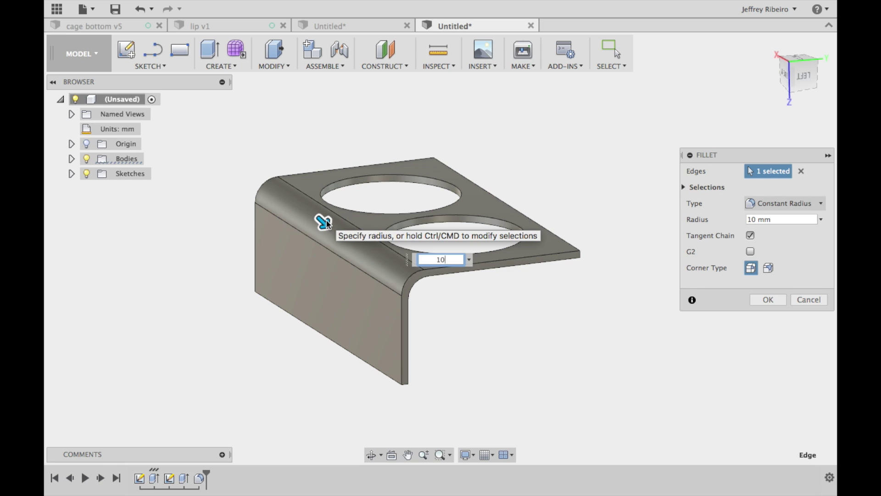
# Fillet the two free corners of the plate with a 10 mm constant radius.
pyautogui.click(370, 455)
pyautogui.moveTo(418, 296); pyautogui.dragTo(291, 297)
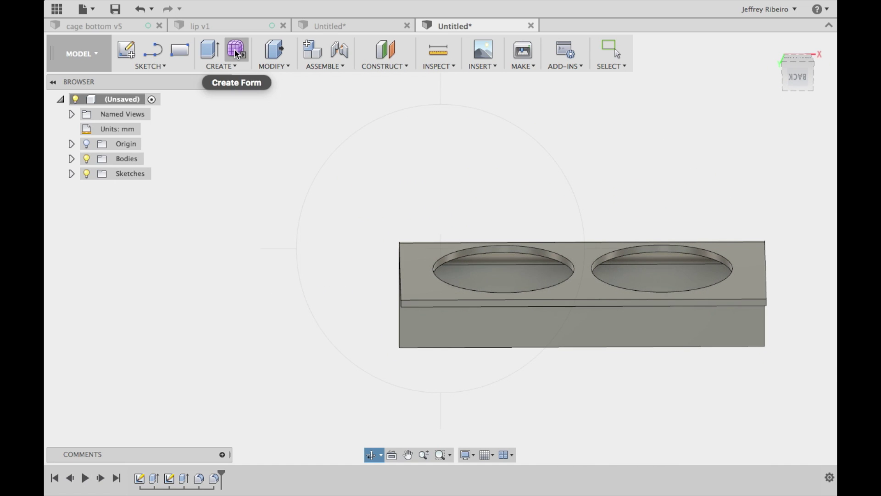
pyautogui.press('Escape')
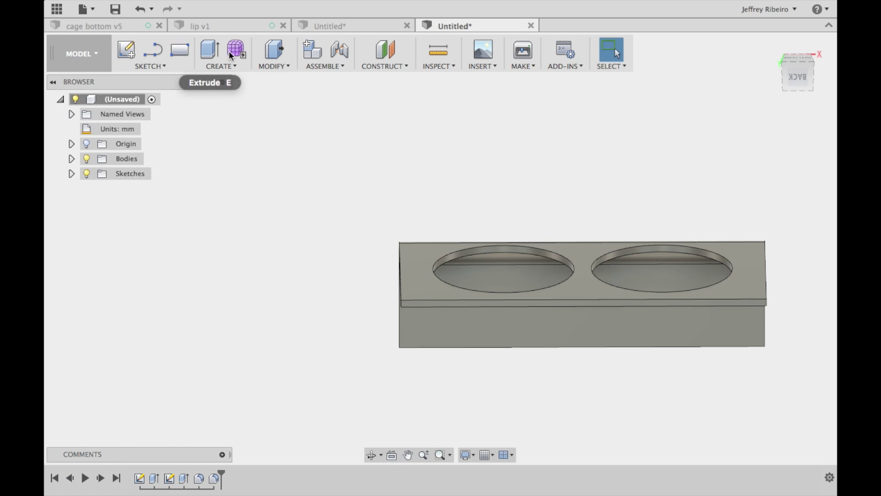
pyautogui.click(276, 68)
pyautogui.click(283, 90)
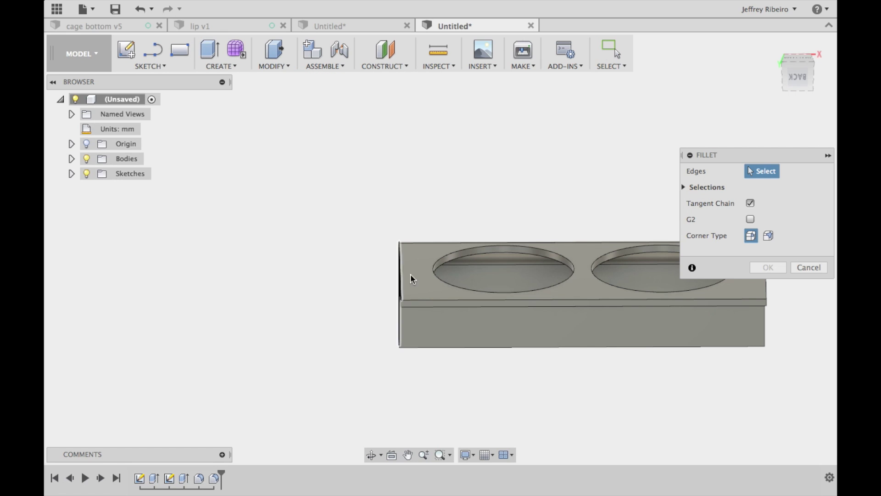
pyautogui.click(402, 303)
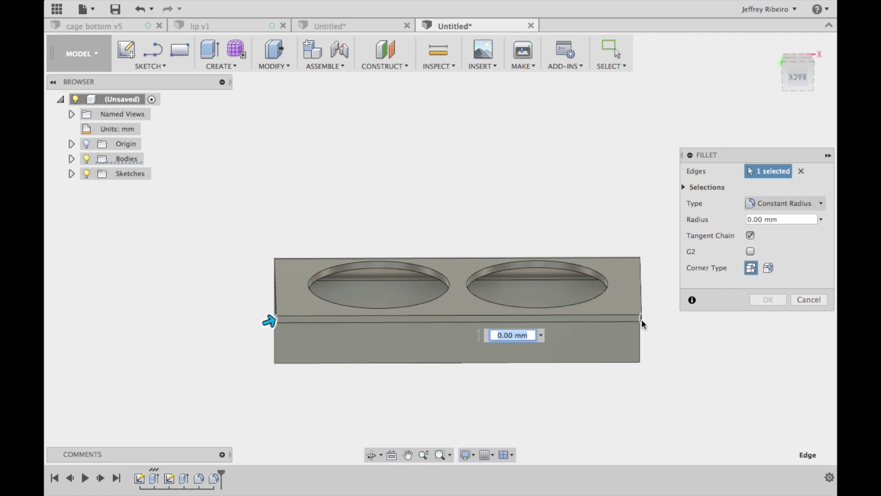
pyautogui.click(642, 320)
pyautogui.write('10')
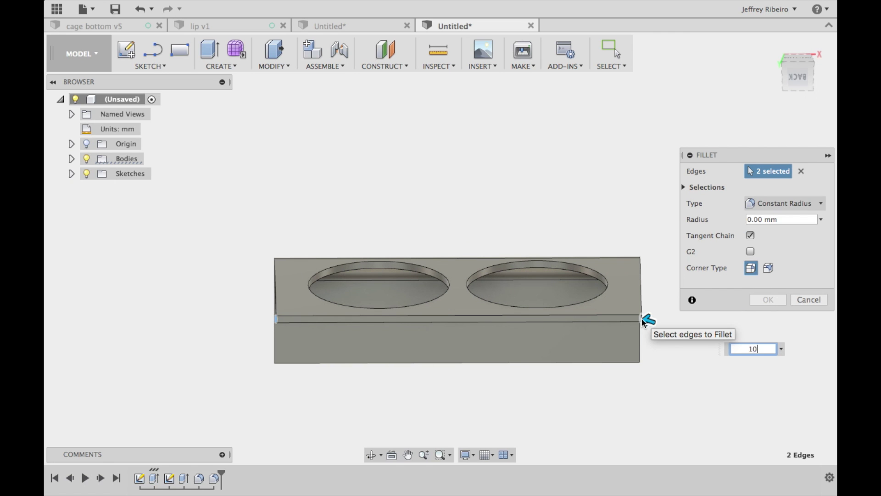
pyautogui.press('Return')
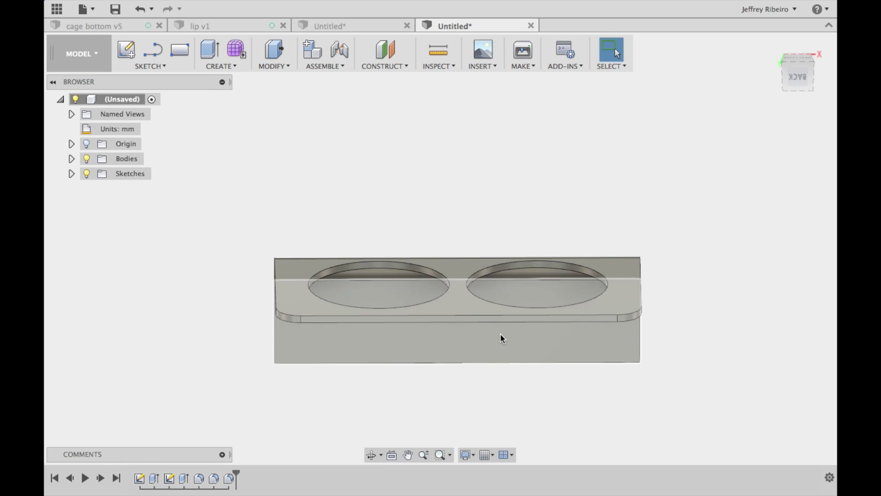
# Fillet the two free corners of the wall with a 10 mm constant radius.
pyautogui.click(374, 456)
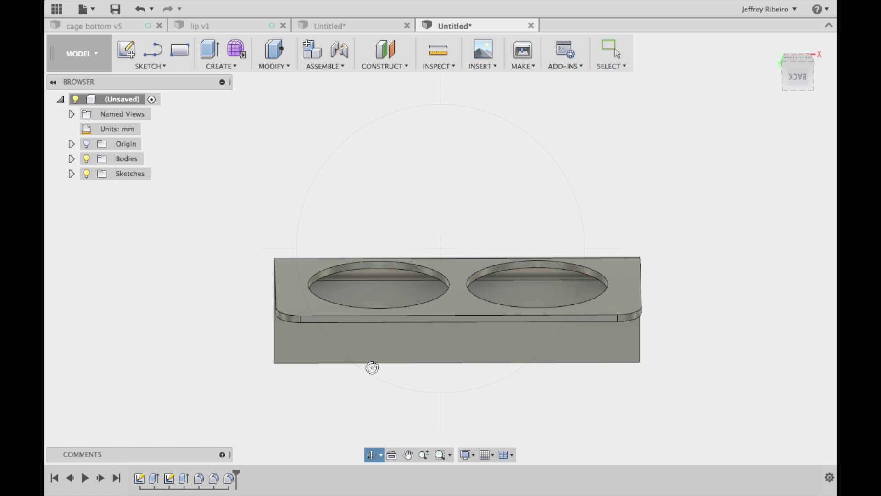
pyautogui.moveTo(373, 366); pyautogui.dragTo(401, 289)
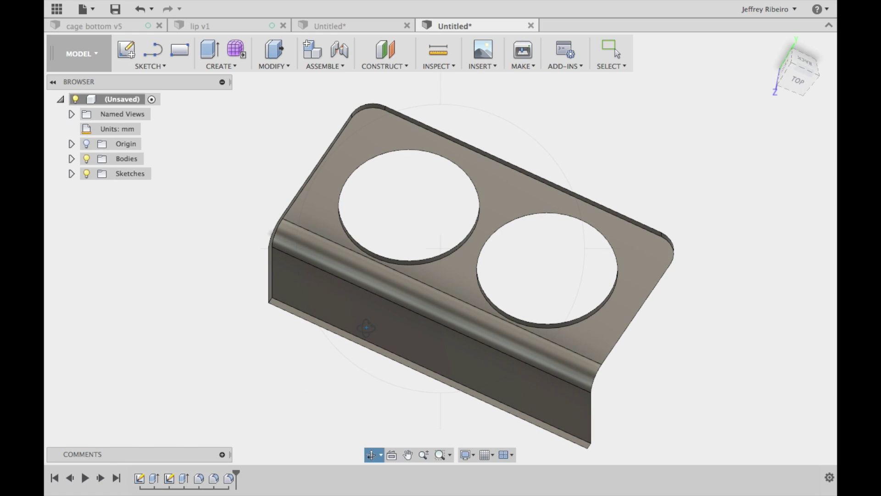
pyautogui.press('Escape')
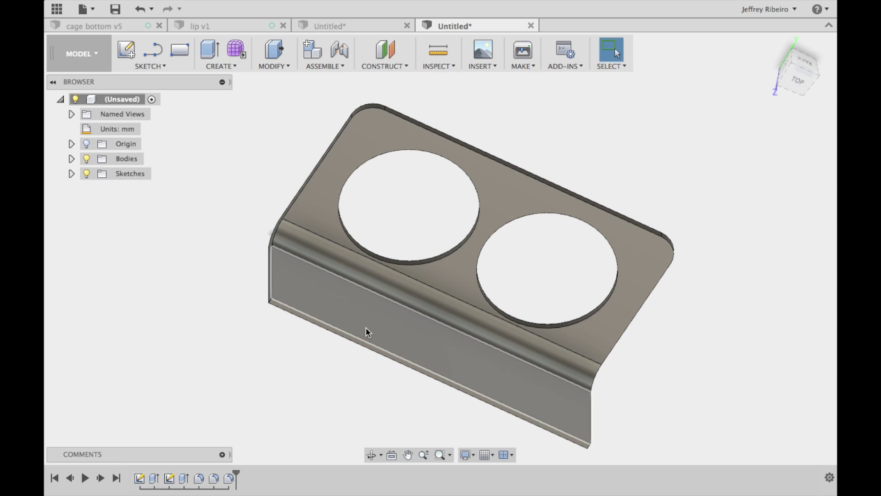
pyautogui.click(265, 64)
pyautogui.click(273, 92)
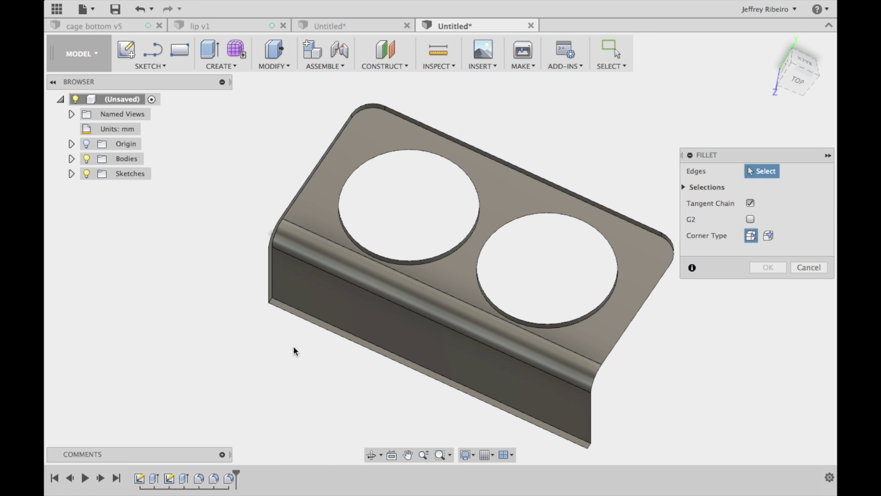
pyautogui.click(271, 302)
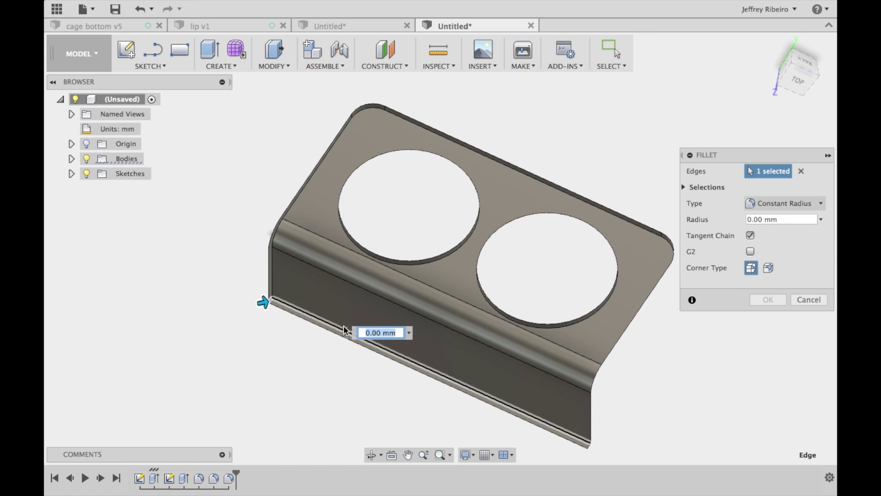
pyautogui.click(590, 445)
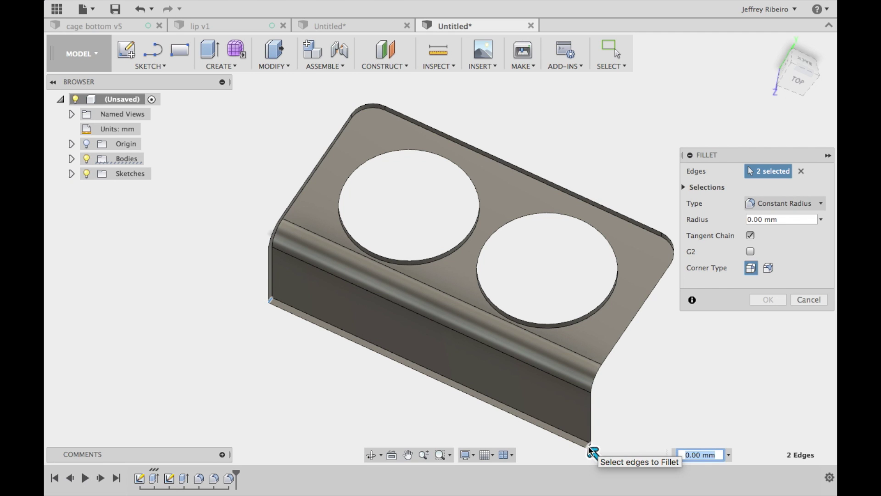
pyautogui.write('10')
pyautogui.press('Return')
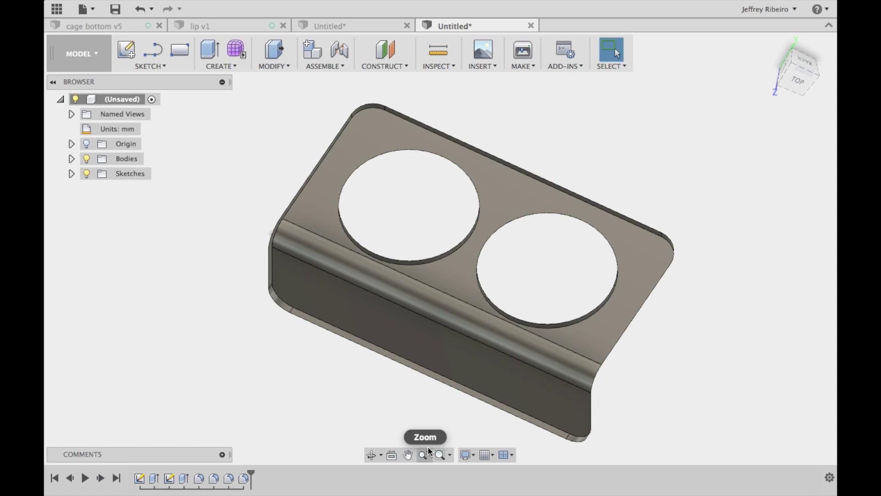
# Fillet the outer-face edges of the two large plate holes with a 1 mm radius.
pyautogui.click(370, 454)
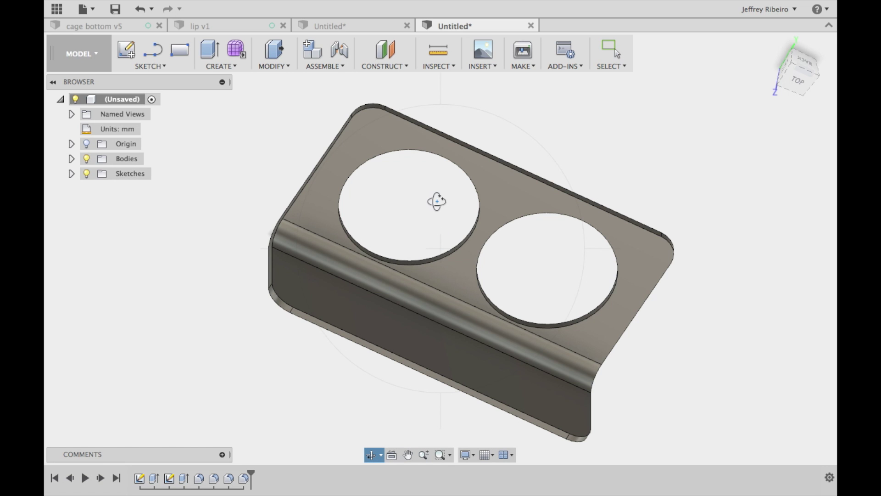
pyautogui.moveTo(437, 201); pyautogui.dragTo(436, 285)
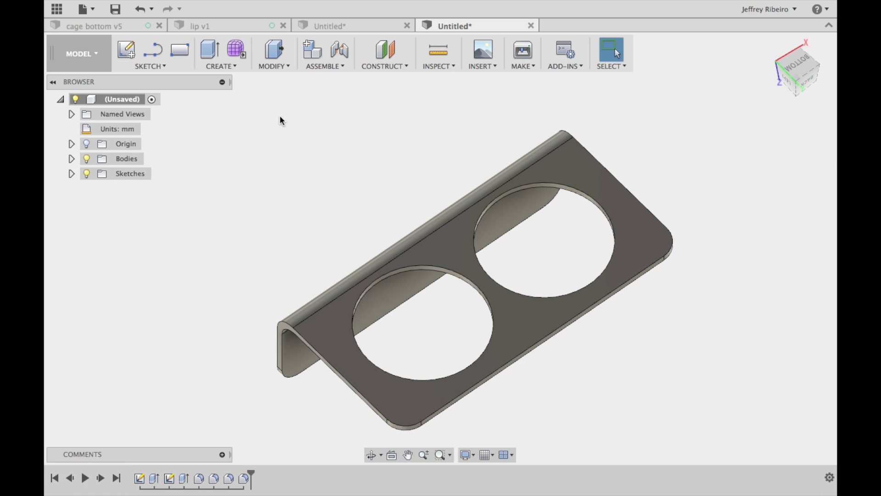
pyautogui.click(267, 67)
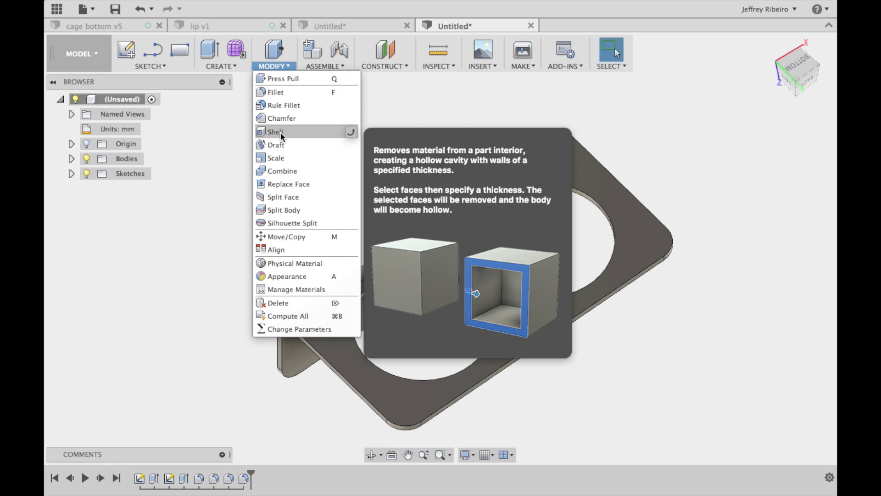
pyautogui.click(281, 91)
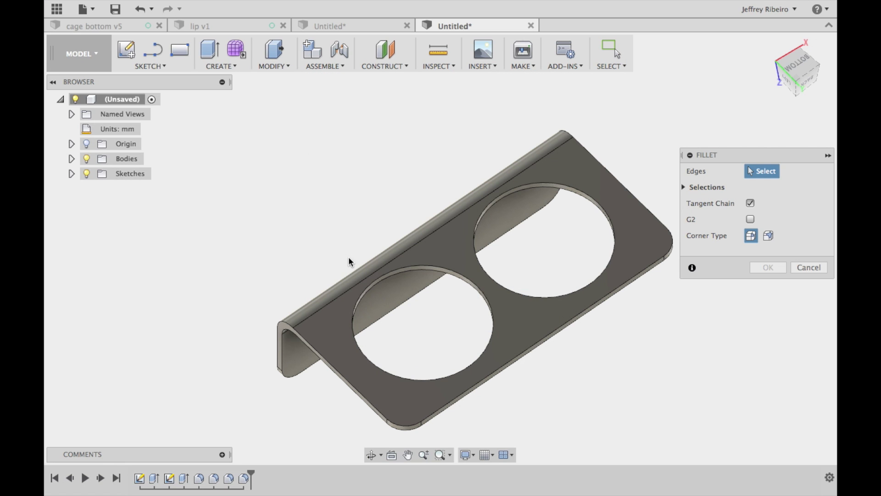
pyautogui.click(361, 294)
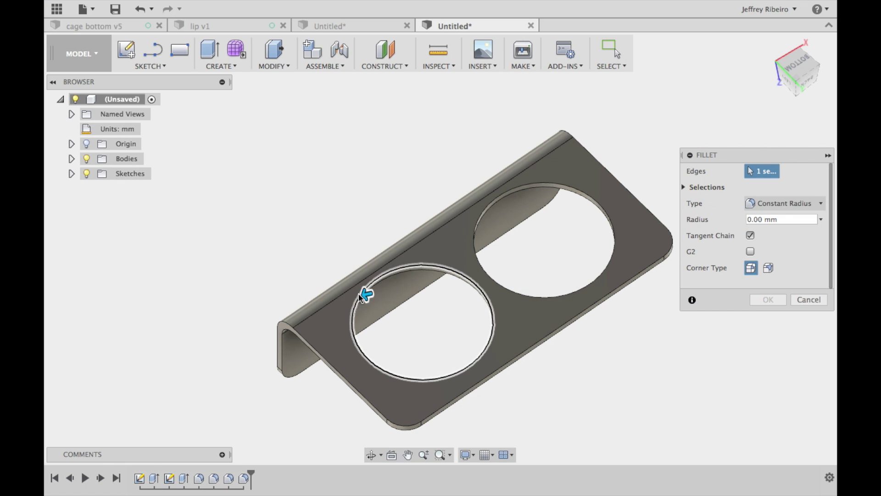
pyautogui.click(475, 253)
pyautogui.write('1')
pyautogui.press('Return')
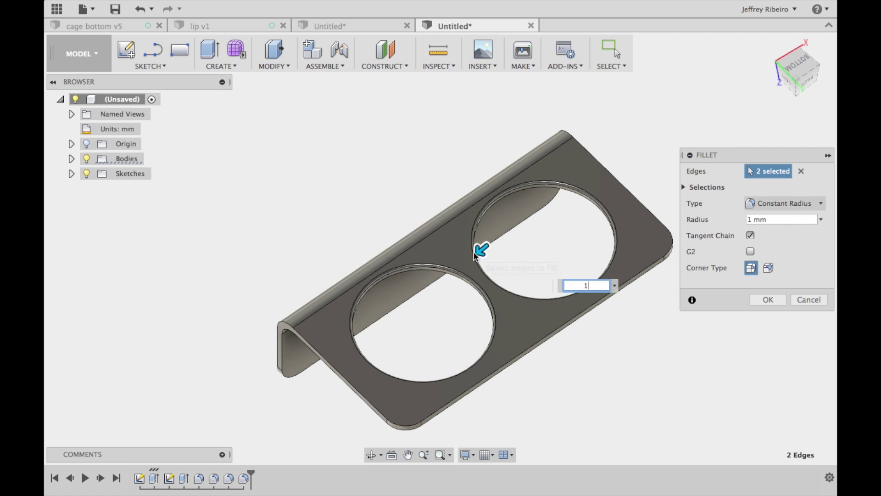
pyautogui.press('Return')
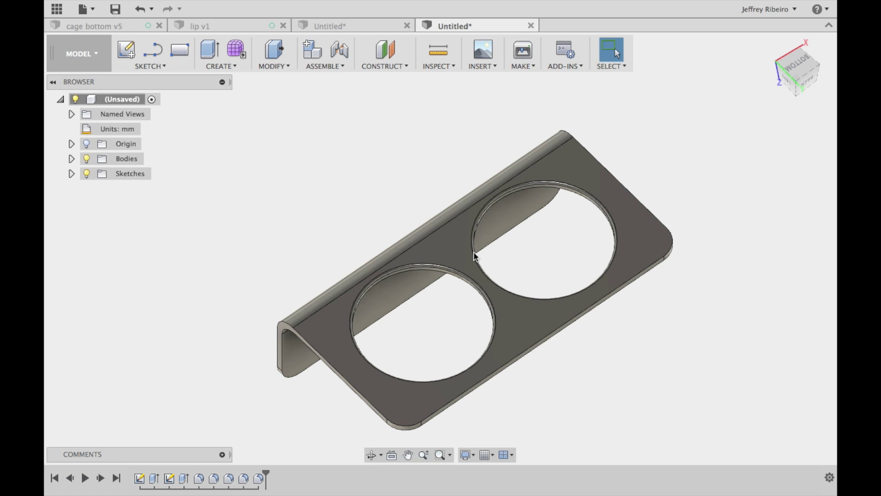
# Start a sketch on the wall's outer face and draw an 8 mm circle near its left end.
pyautogui.click(371, 454)
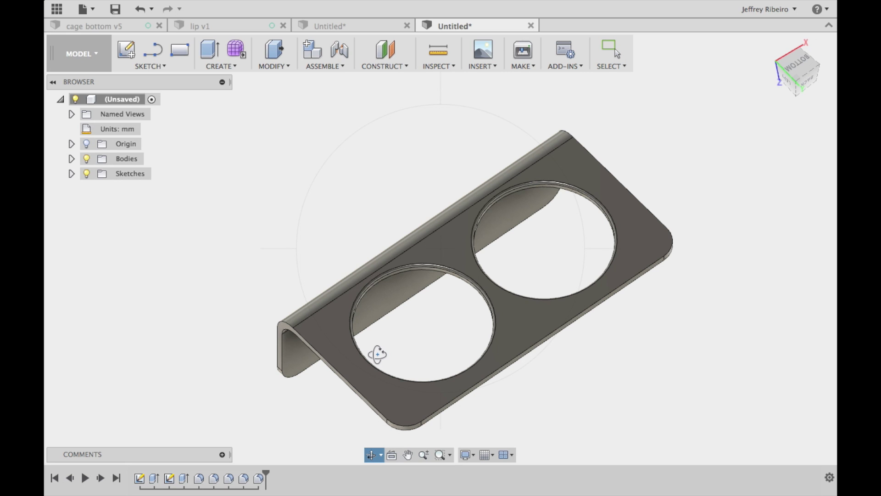
pyautogui.moveTo(378, 354); pyautogui.dragTo(571, 287)
pyautogui.click(126, 49)
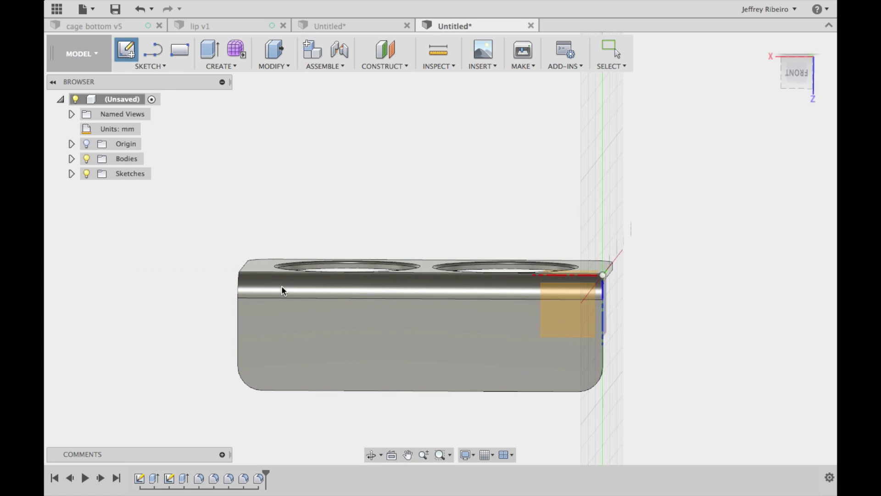
pyautogui.click(290, 313)
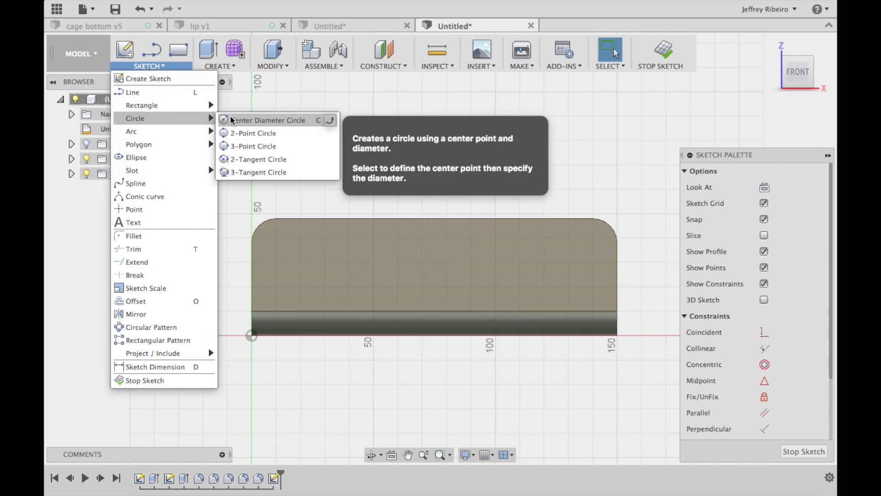
pyautogui.click(321, 119)
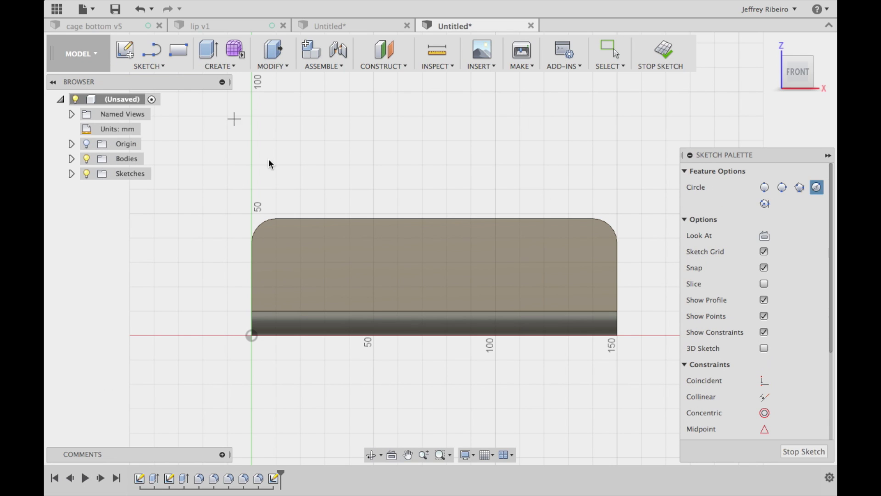
pyautogui.click(325, 262)
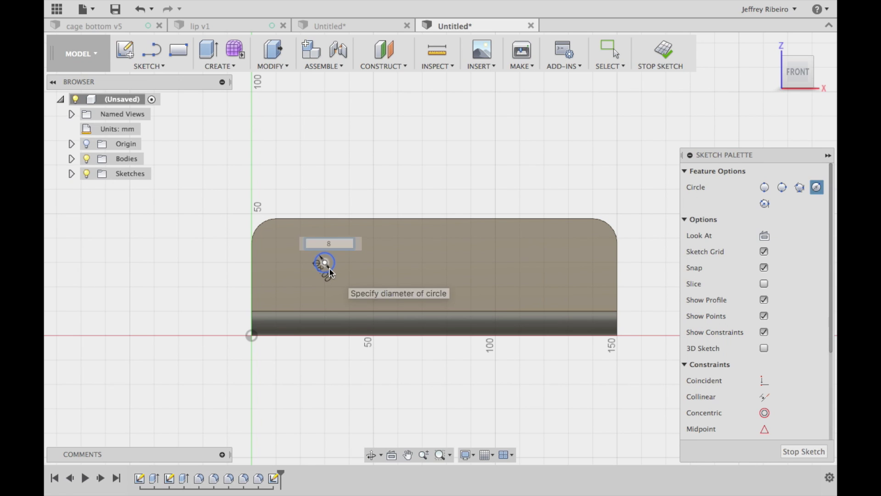
pyautogui.press('Return')
# Draw a second 8 mm circle near the wall's right end, level with the first circle.
pyautogui.click(149, 66)
pyautogui.click(275, 119)
pyautogui.click(544, 262)
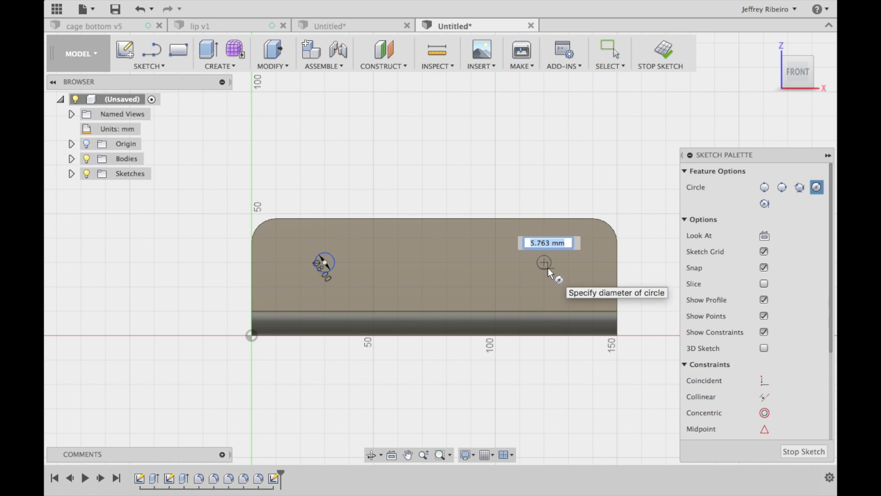
pyautogui.write('8')
pyautogui.press('Return')
# Dimension the vertical distance from the left circle's center to the wall's long free edge.
pyautogui.click(150, 66)
pyautogui.click(152, 425)
pyautogui.click(324, 263)
pyautogui.click(202, 240)
pyautogui.press('Return')
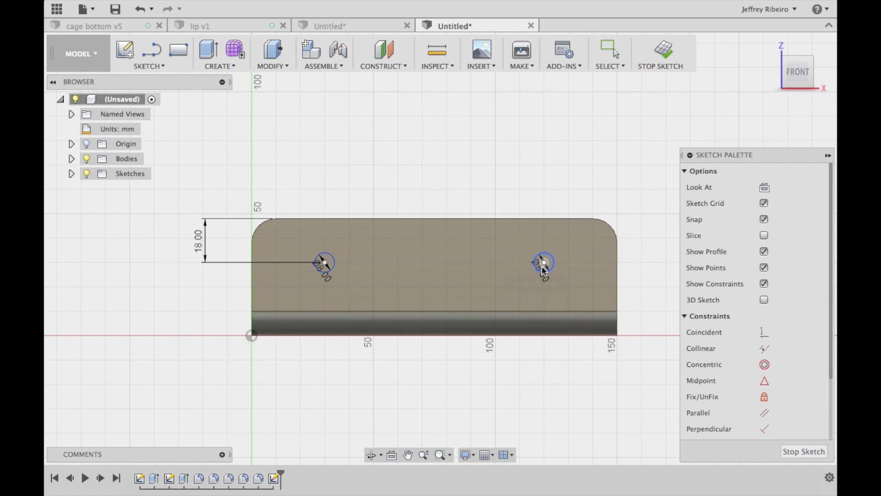
# Dimension the right circle's center from the same free edge and set both circles' distances to 25 mm.
pyautogui.press('Escape')
pyautogui.press('d')
pyautogui.click(543, 263)
pyautogui.click(597, 219)
pyautogui.click(645, 239)
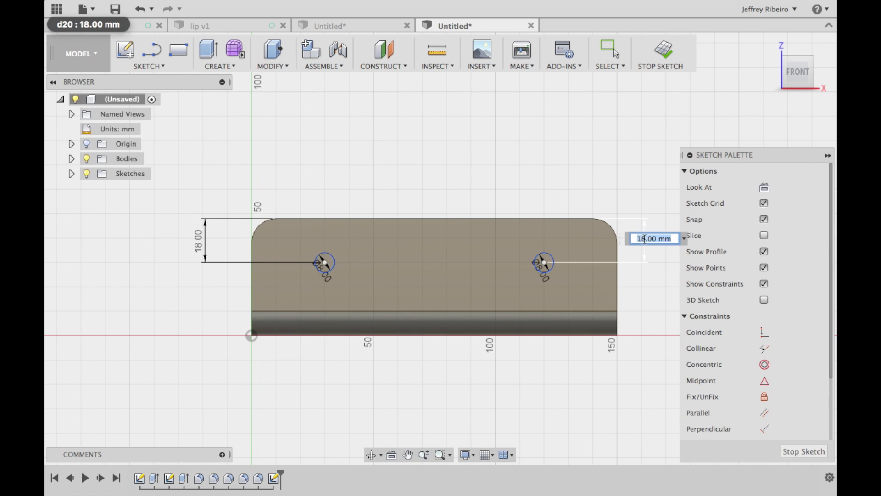
pyautogui.write('25')
pyautogui.press('Return')
# Draw a 15 mm circle directly above the 8 mm circle near the wall's left end.
pyautogui.click(149, 66)
pyautogui.click(276, 118)
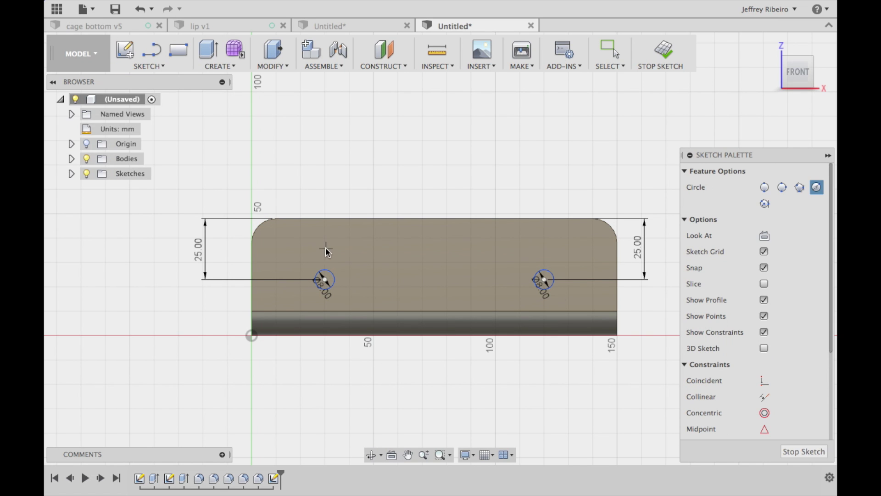
pyautogui.click(324, 248)
pyautogui.write('15')
pyautogui.press('Return')
# Draw a matching 15 mm circle directly above the 8 mm circle near the wall's right end.
pyautogui.click(149, 66)
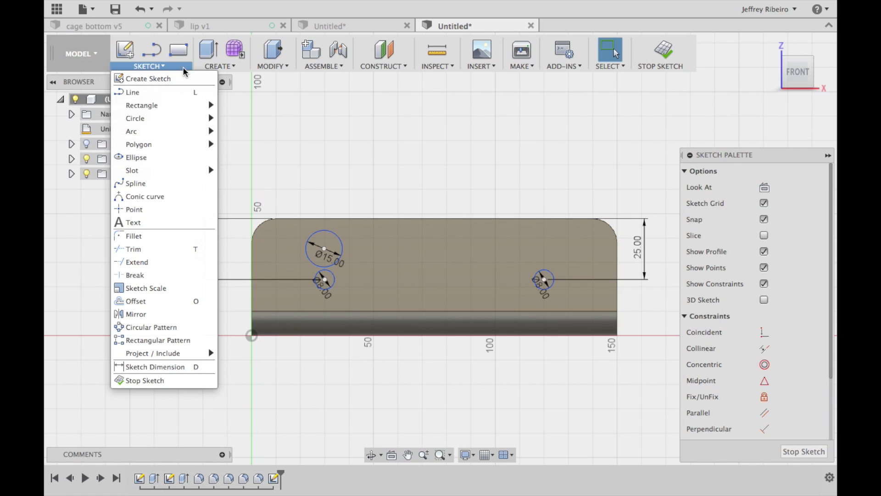
pyautogui.click(275, 119)
pyautogui.click(543, 249)
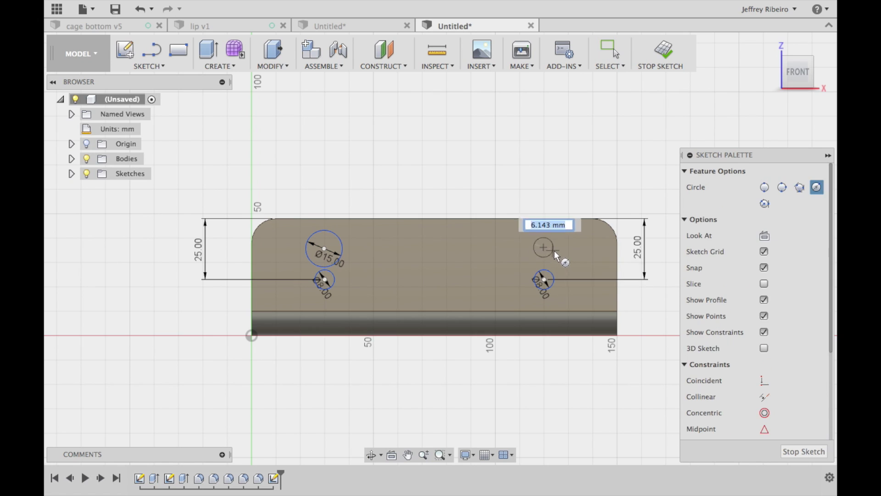
pyautogui.write('15')
pyautogui.press('Return')
pyautogui.press('Escape')
# Dimension the horizontal distance from the left 15 mm circle's center to the wall's left end.
pyautogui.click(150, 67)
pyautogui.click(133, 388)
pyautogui.click(252, 276)
pyautogui.click(324, 248)
pyautogui.click(284, 164)
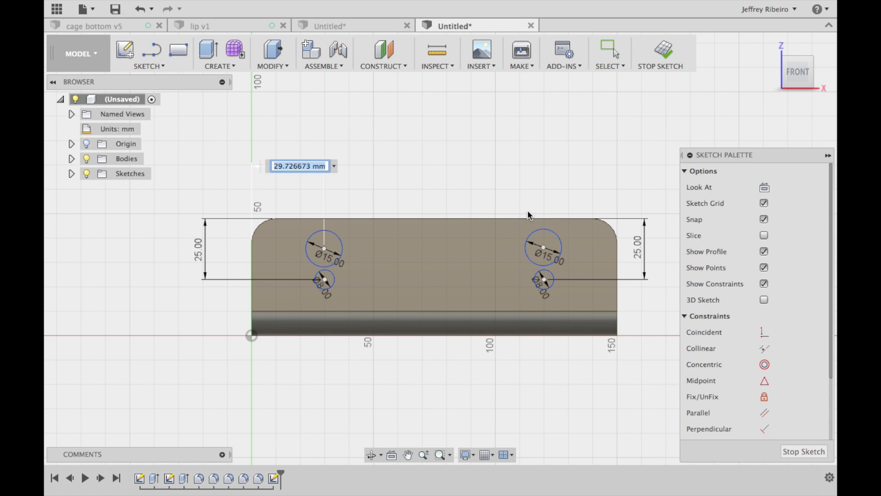
# Dimension the right 15 mm circle's center from the wall's right end and set both circles' horizontal distances to 30 mm.
pyautogui.click(544, 248)
pyautogui.click(617, 276)
pyautogui.click(613, 165)
pyautogui.write('30.28153')
pyautogui.press('Return')
pyautogui.doubleClick(284, 159)
pyautogui.write('30')
pyautogui.press('Return')
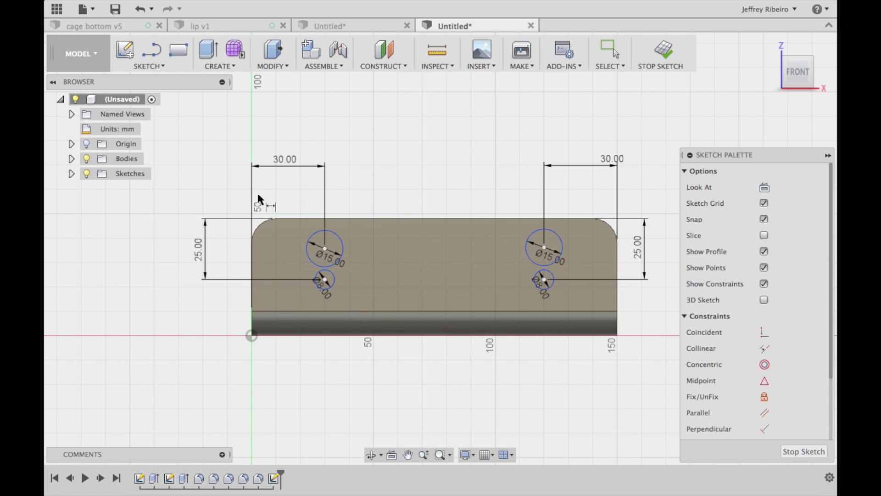
# Draw two vertical lines from the sides of the left 8 mm circle up to the 15 mm circle above it.
pyautogui.click(149, 66)
pyautogui.click(138, 366)
pyautogui.scroll(3, 320, 269)
pyautogui.scroll(2, 326, 264)
pyautogui.press('l')
pyautogui.click(378, 293)
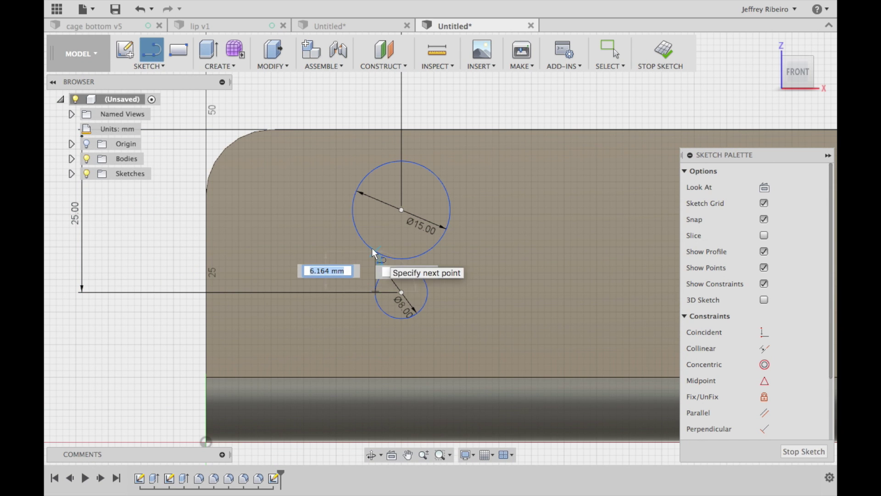
pyautogui.press('Escape')
pyautogui.click(427, 292)
pyautogui.click(427, 252)
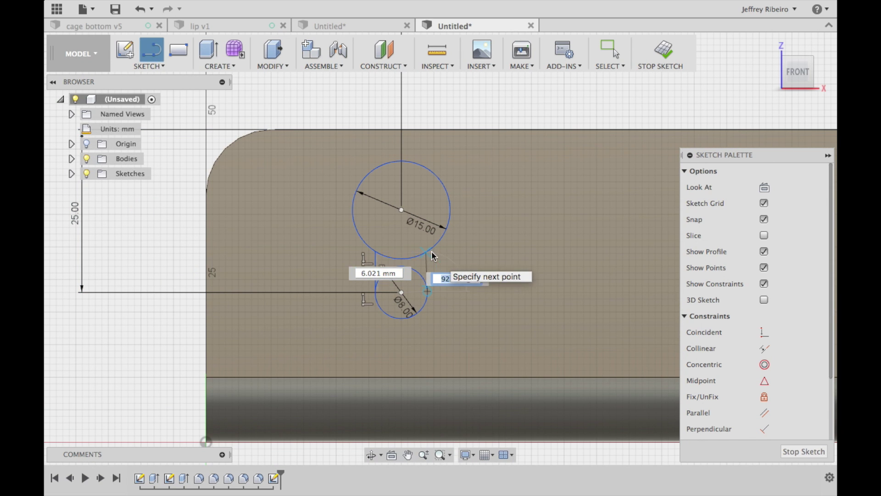
pyautogui.press('Escape')
# Trim the inner arcs between the left pair of circles to leave a single keyhole outline.
pyautogui.click(149, 66)
pyautogui.click(137, 246)
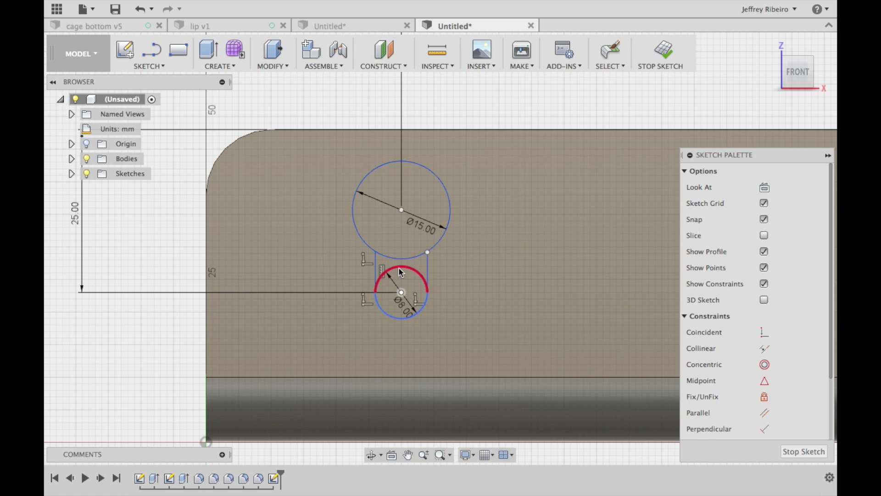
pyautogui.click(401, 267)
pyautogui.scroll(5, 424, 240)
pyautogui.press('t')
pyautogui.click(295, 318)
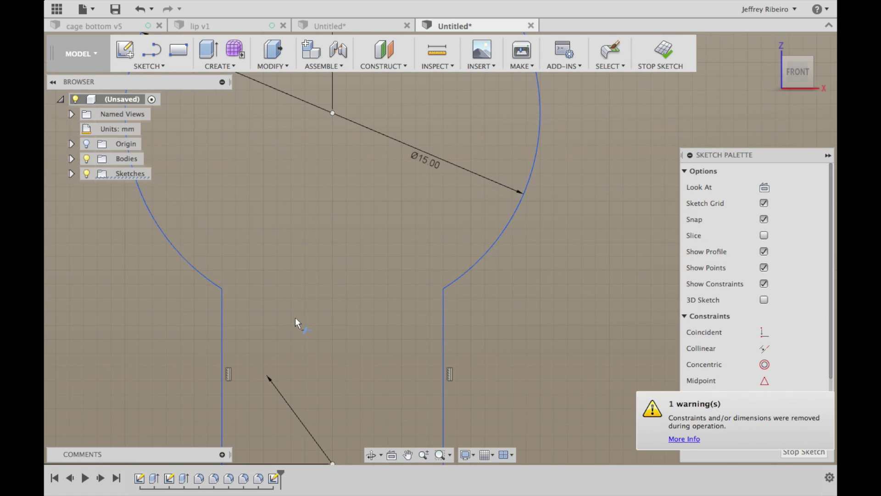
# Draw a vertical line from the left side of the right 8 mm circle up to the 15 mm circle above it.
pyautogui.scroll(-5, 294, 319)
pyautogui.scroll(3, 520, 305)
pyautogui.scroll(3, 521, 305)
pyautogui.click(150, 66)
pyautogui.click(138, 91)
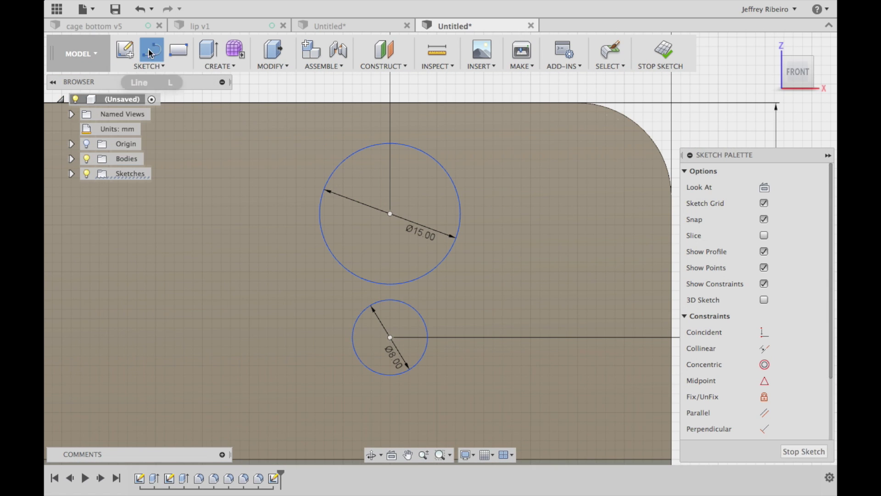
pyautogui.click(352, 338)
pyautogui.click(355, 272)
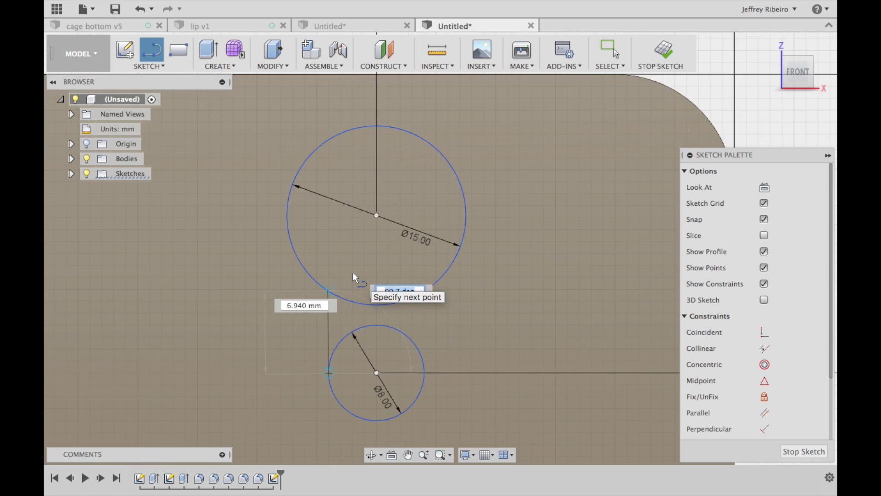
pyautogui.scroll(3, 312, 316)
pyautogui.press('Escape')
# Draw the opposite vertical line on the right pair of circles and trim the inner arcs into a keyhole outline.
pyautogui.press('l')
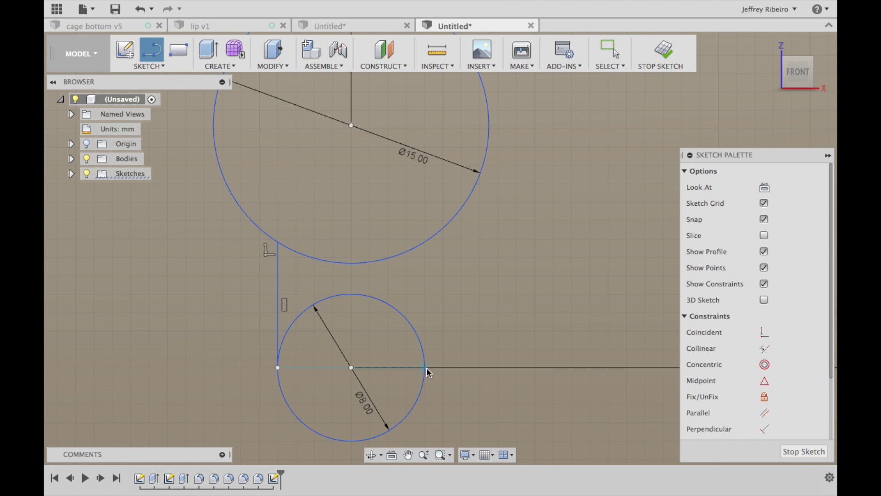
pyautogui.click(424, 368)
pyautogui.click(425, 245)
pyautogui.click(149, 66)
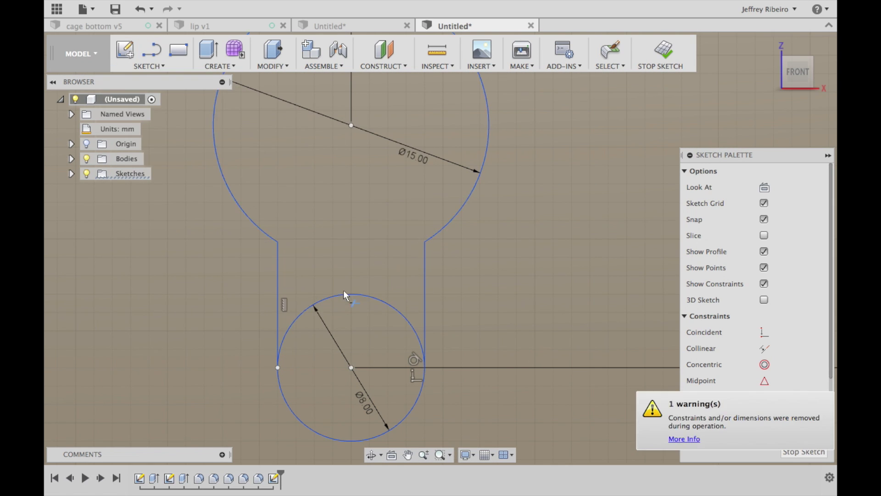
pyautogui.scroll(-5, 341, 293)
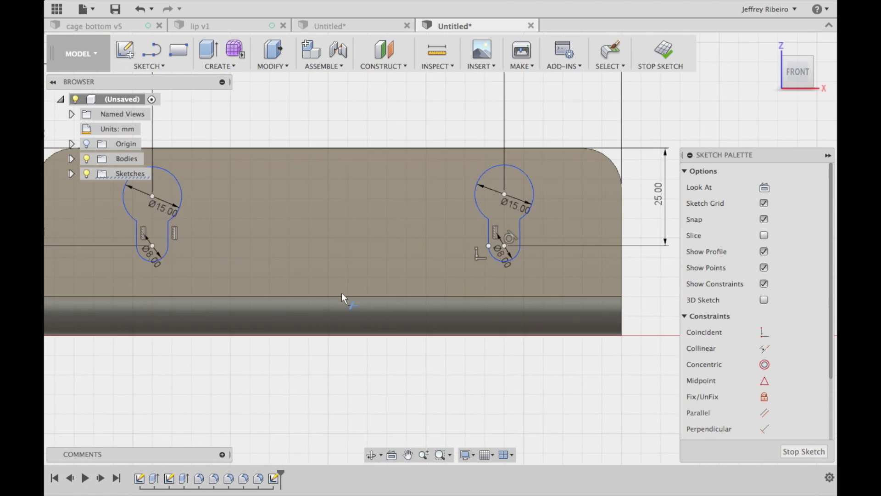
pyautogui.press('q')
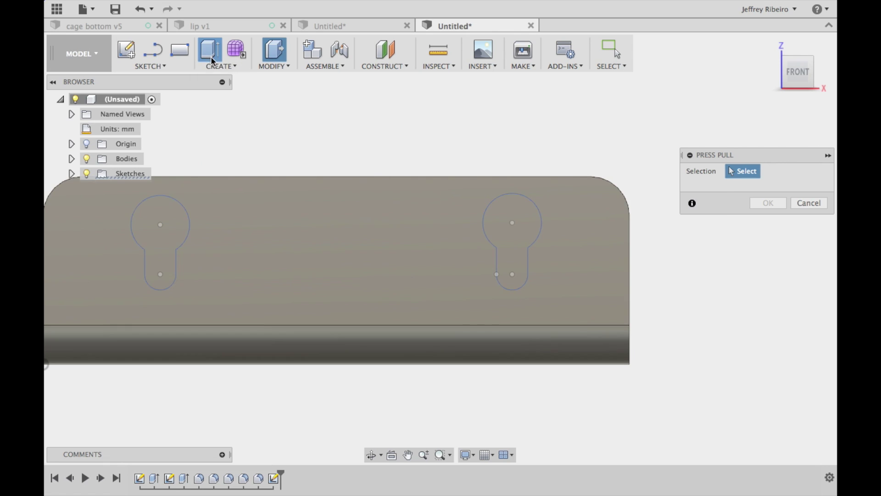
pyautogui.click(212, 61)
pyautogui.click(513, 238)
pyautogui.click(780, 273)
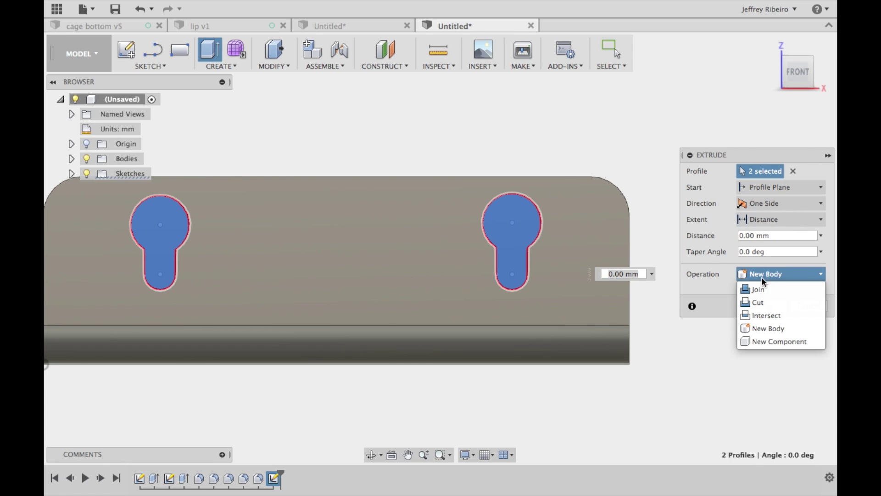
pyautogui.click(755, 300)
pyautogui.click(781, 219)
pyautogui.click(771, 247)
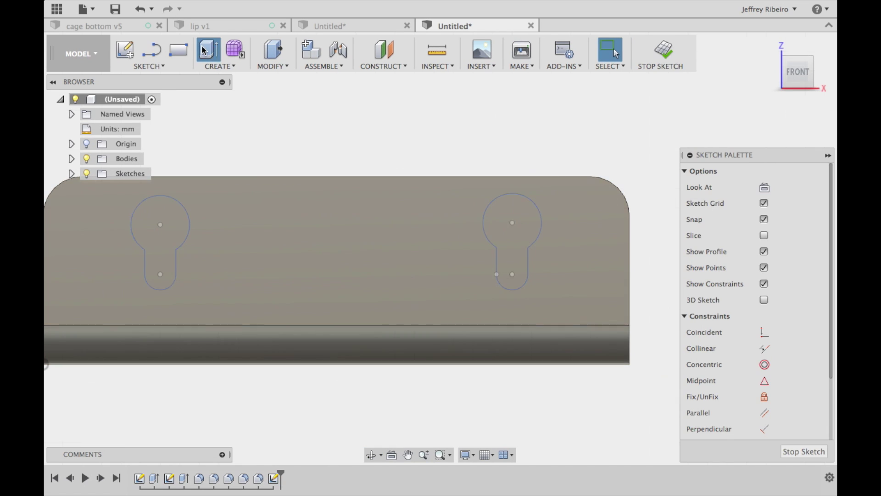
# Extrude both keyhole profiles as a cut through the wall, with the extent set to the wall's opposite face.
pyautogui.click(204, 50)
pyautogui.click(513, 239)
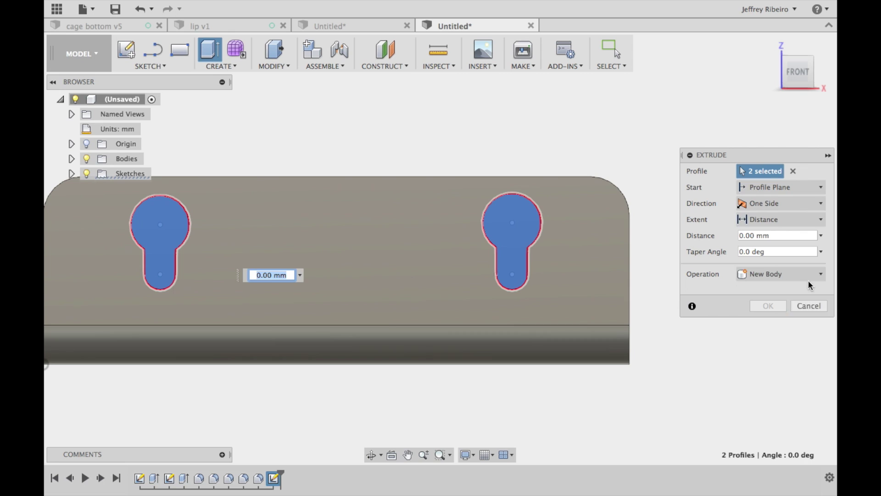
pyautogui.click(781, 274)
pyautogui.click(755, 299)
pyautogui.click(784, 220)
pyautogui.click(769, 248)
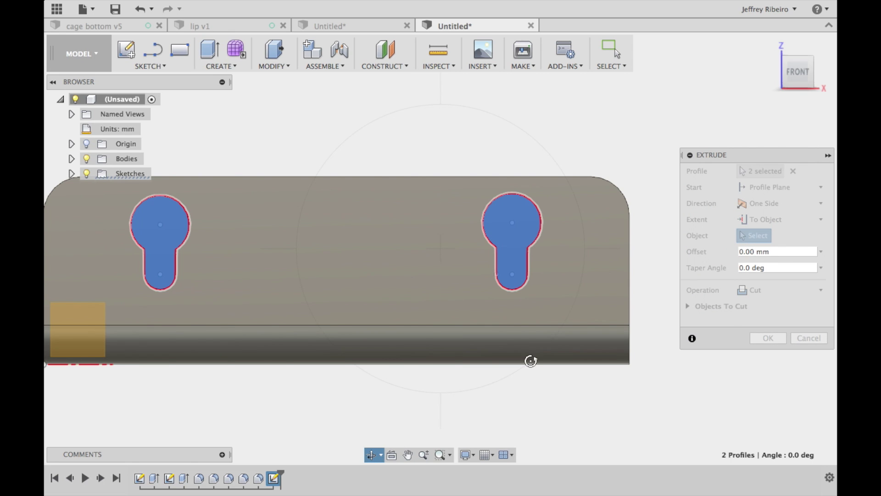
pyautogui.keyDown('shift'); pyautogui.moveTo(530, 360); pyautogui.dragTo(457, 266, button='middle'); pyautogui.keyUp('shift')
pyautogui.click(457, 267)
pyautogui.click(766, 356)
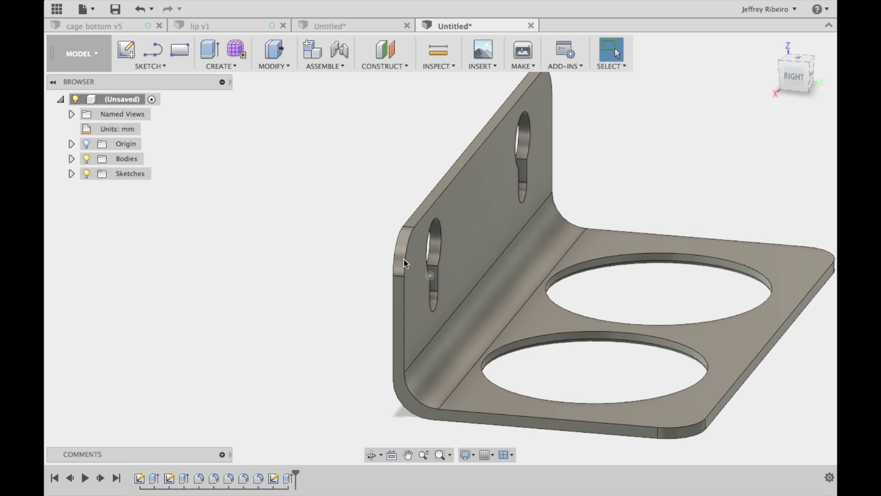
# Start a fillet and select all edges of both keyhole slots on the wall's inner face.
pyautogui.click(267, 67)
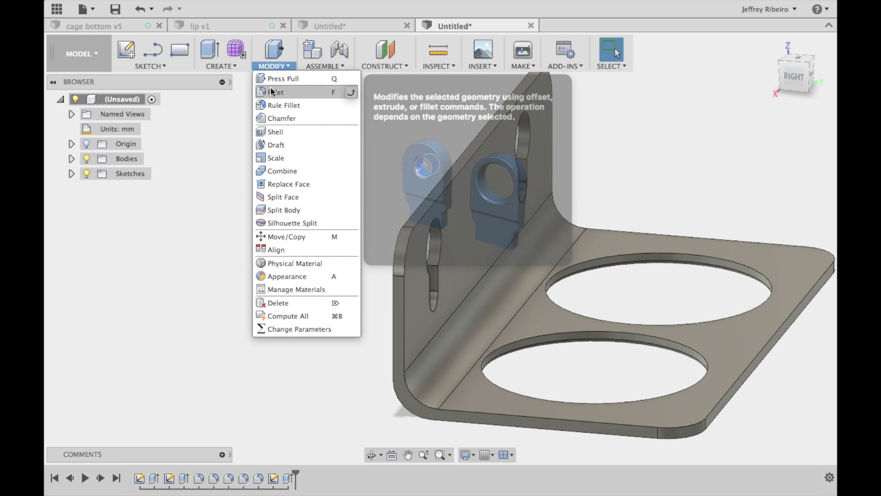
pyautogui.click(272, 89)
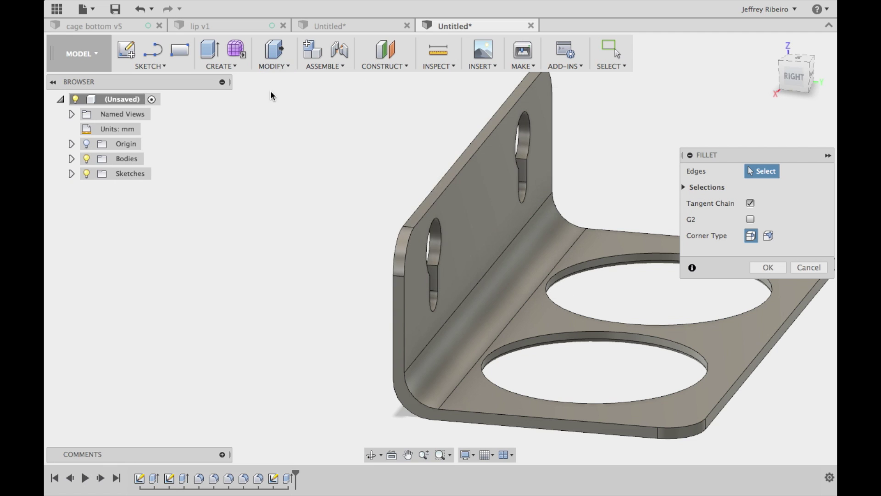
pyautogui.click(439, 249)
pyautogui.click(437, 294)
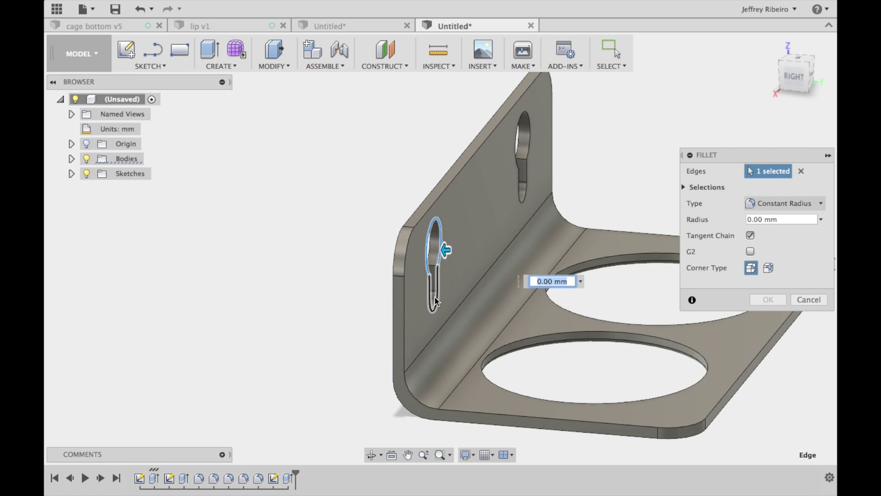
pyautogui.click(522, 158)
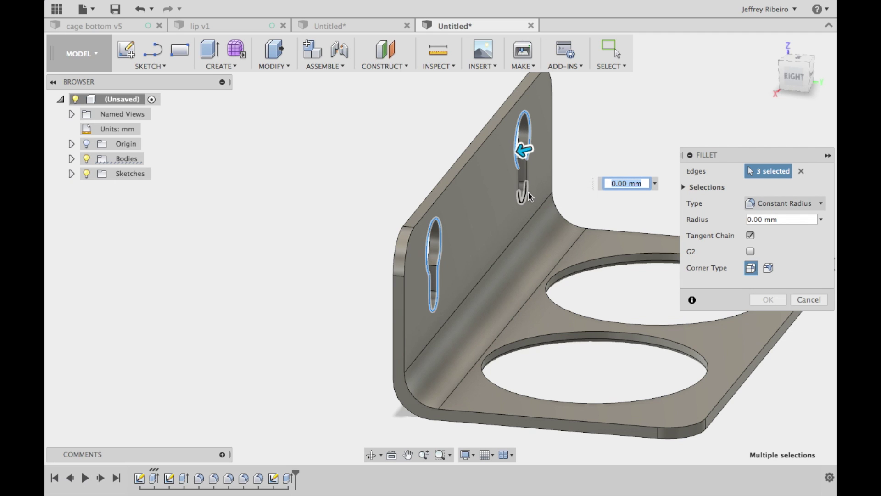
pyautogui.click(528, 193)
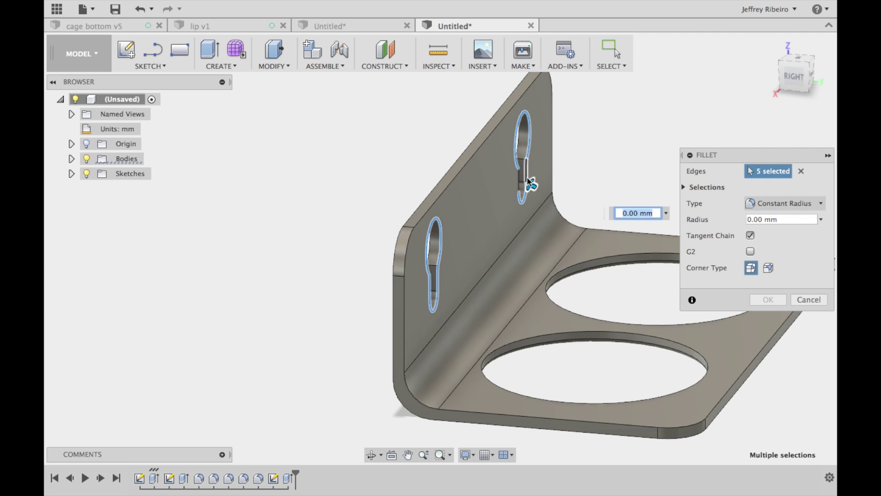
pyautogui.click(527, 177)
pyautogui.click(521, 182)
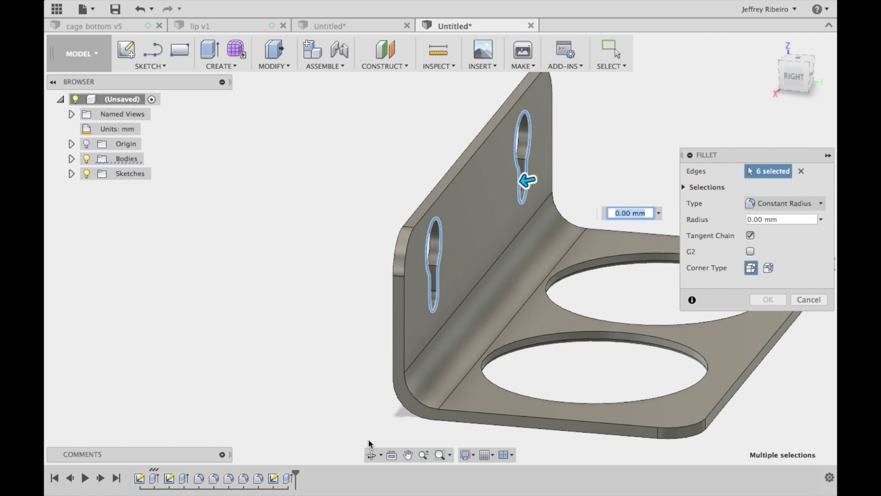
# Add the keyhole edges on the wall's outer face to the fillet and apply a 1 mm radius.
pyautogui.click(372, 455)
pyautogui.moveTo(358, 344); pyautogui.dragTo(415, 354)
pyautogui.press('Escape')
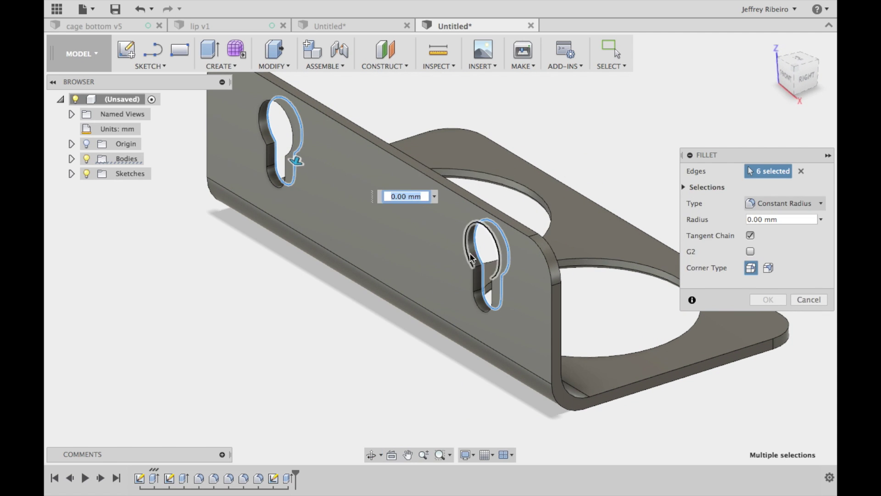
pyautogui.click(470, 258)
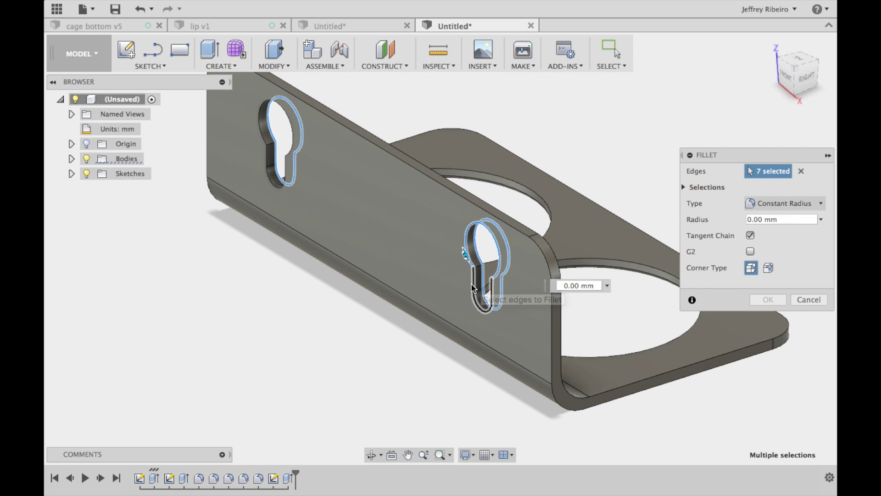
pyautogui.click(277, 183)
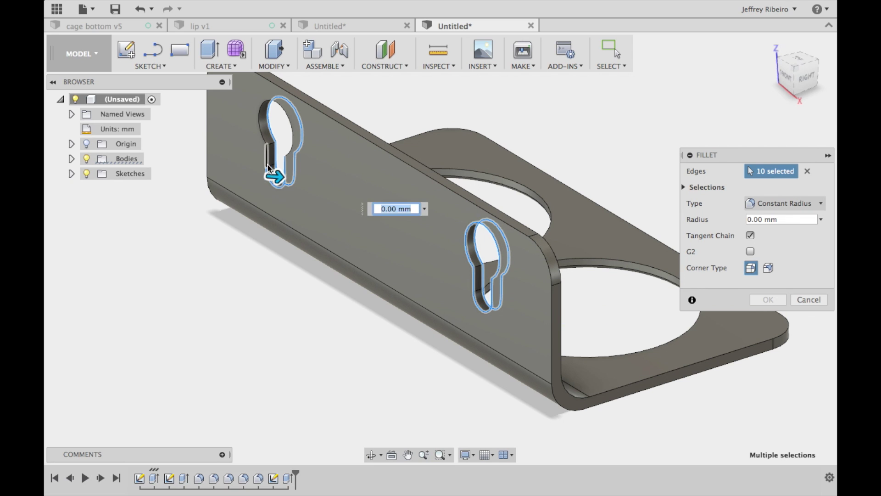
pyautogui.click(266, 173)
pyautogui.write('1')
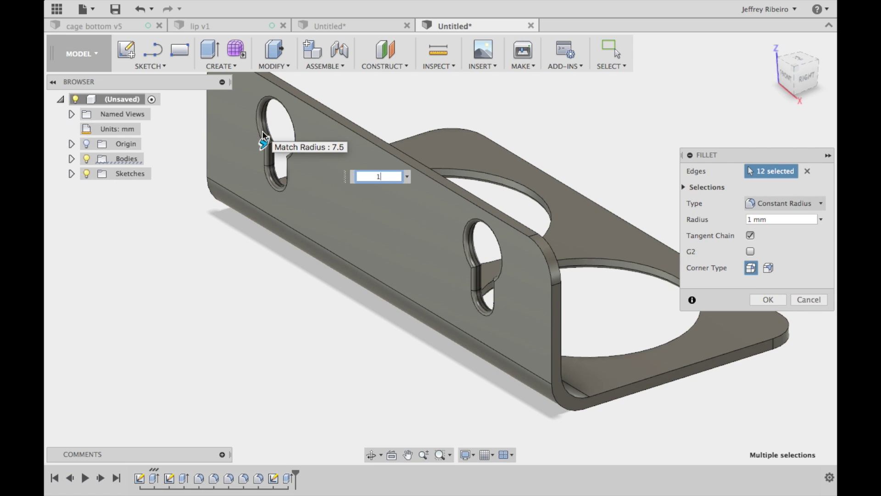
pyautogui.press('Return')
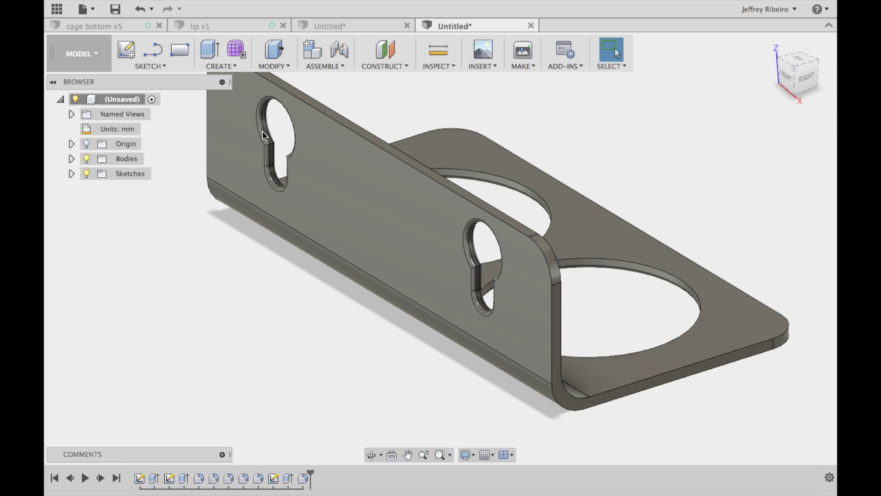
pyautogui.click(371, 454)
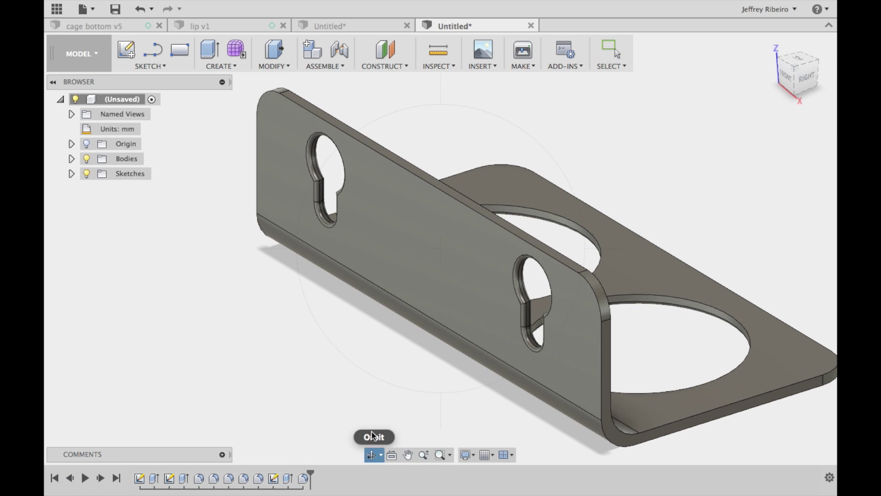
pyautogui.moveTo(387, 328); pyautogui.dragTo(480, 99)
pyautogui.scroll(-5, 445, 199)
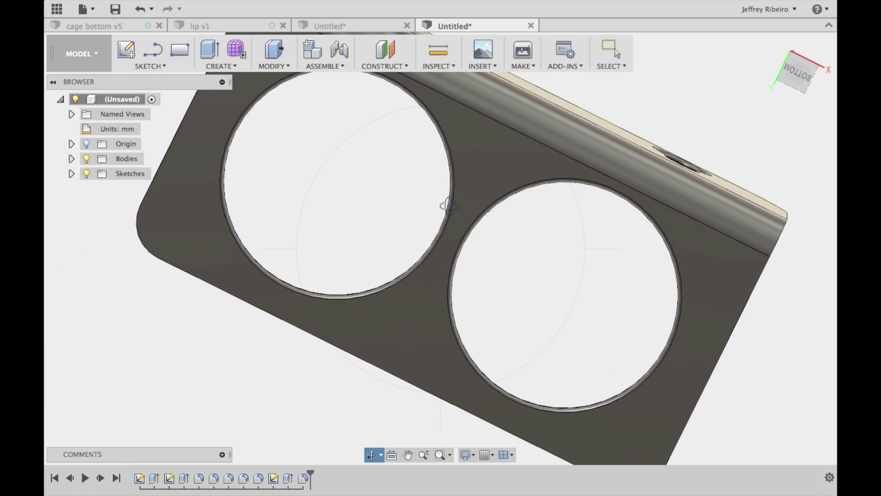
pyautogui.moveTo(450, 207); pyautogui.dragTo(492, 193)
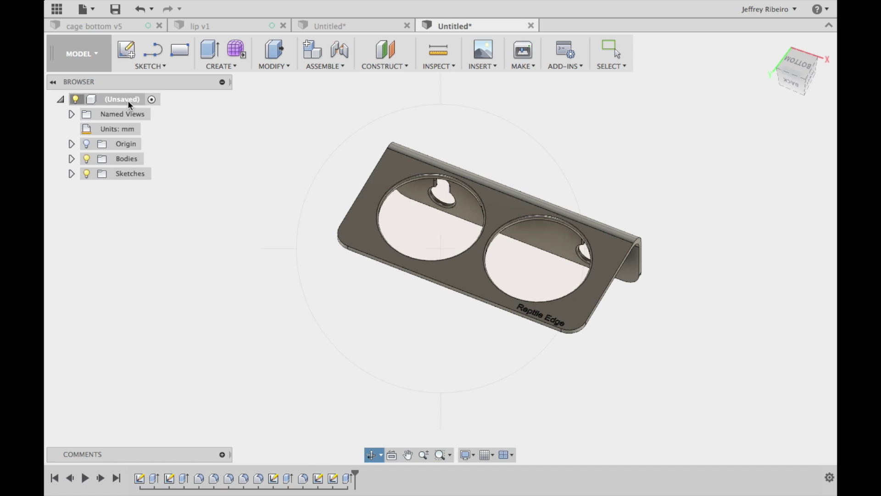
# Save the bracket design under the name reptiledge in the Demo Project.
pyautogui.click(116, 11)
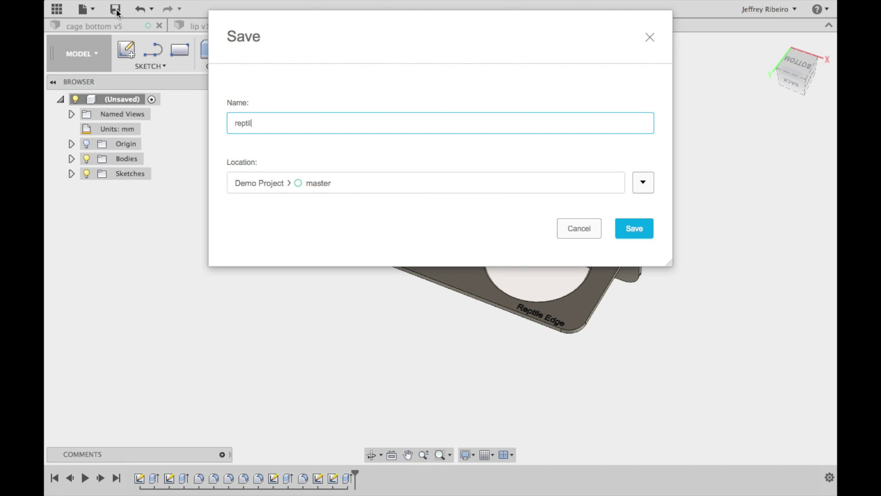
pyautogui.write('reptiled')
pyautogui.press('Return')
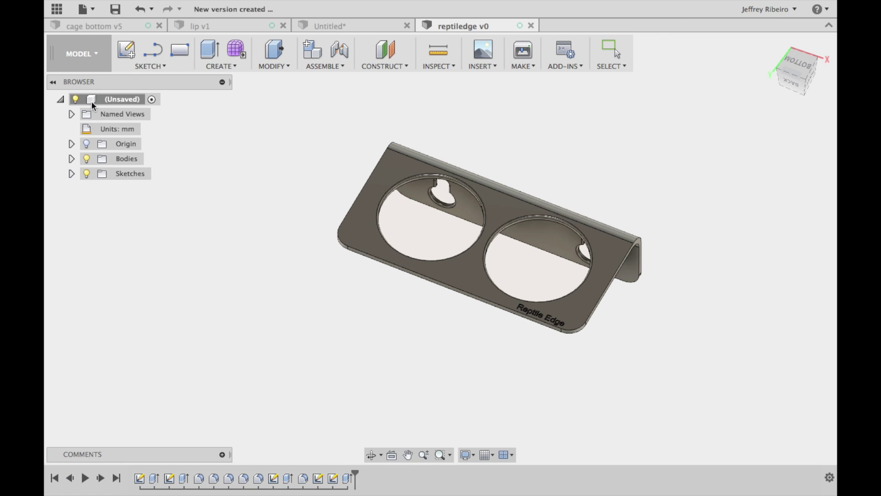
# Export the whole bracket as an STL file named reptiledge v0 to the Desktop.
pyautogui.rightClick(97, 100)
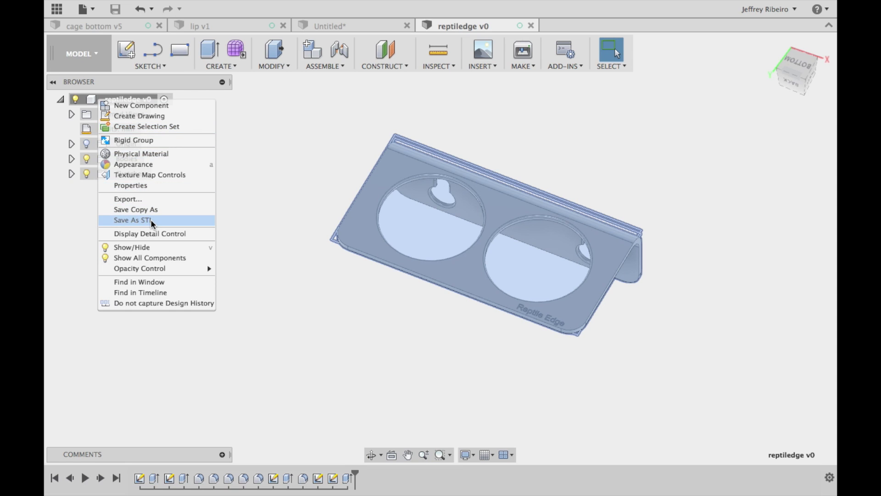
pyautogui.click(133, 220)
pyautogui.click(762, 451)
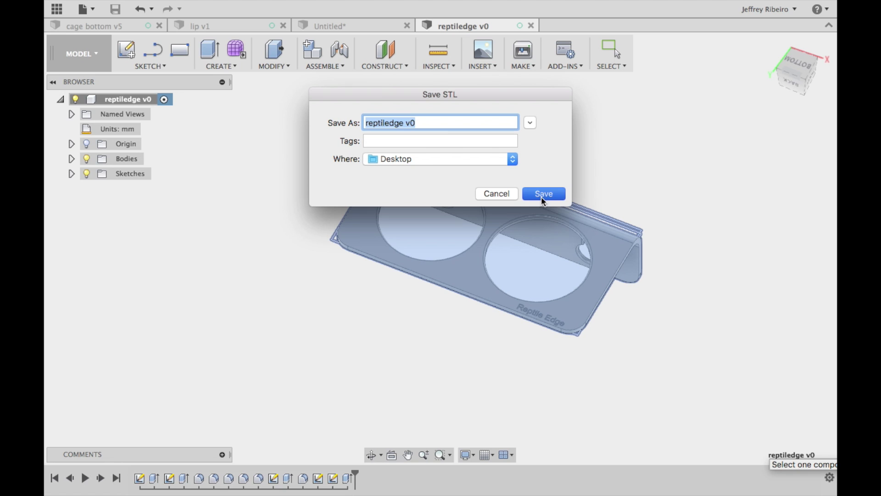
pyautogui.click(561, 196)
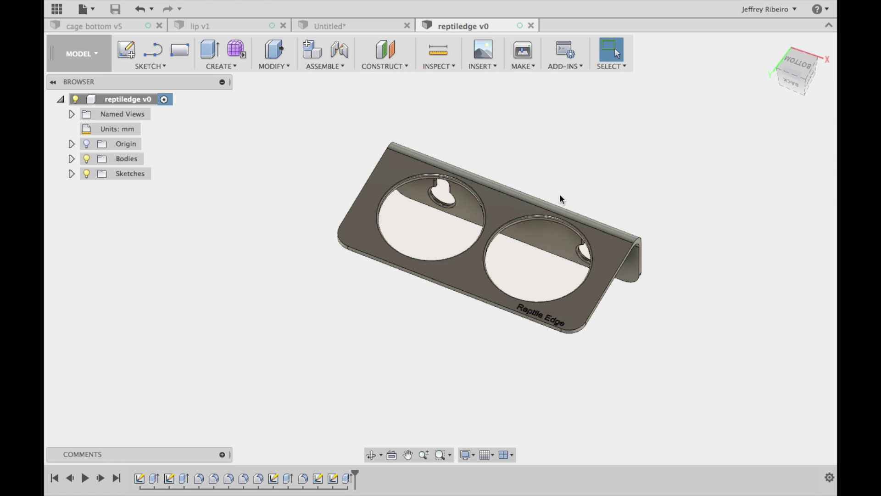
# Switch to the Simplify3D slicer and import reptiledge v0.stl from the Desktop.
pyautogui.hotkey('ctrl', 'Right')
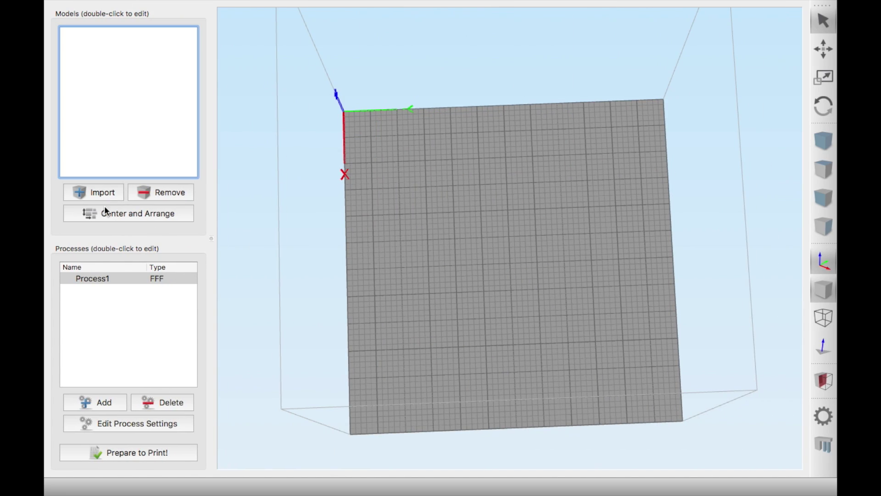
pyautogui.click(101, 195)
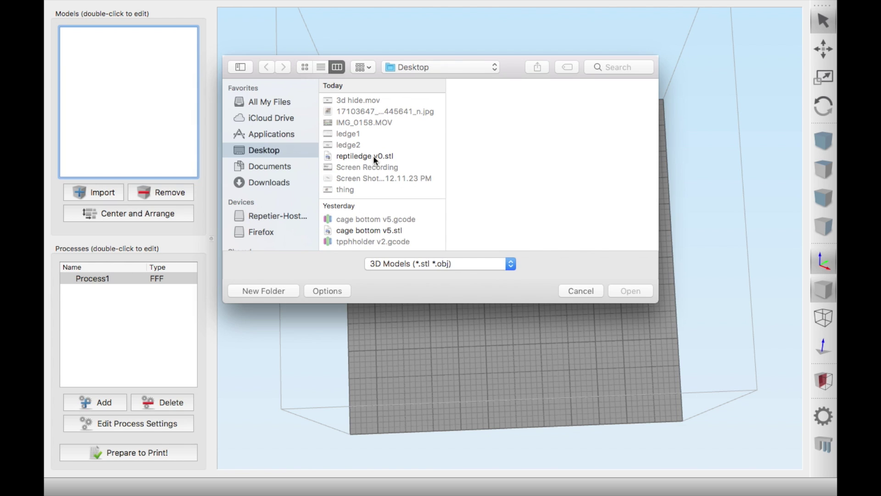
pyautogui.doubleClick(370, 156)
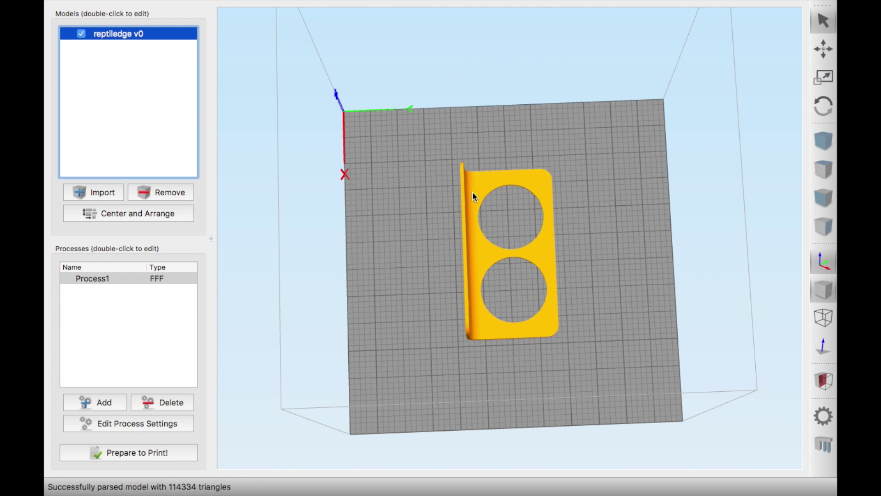
# Try the bracket with its keyhole wall flat on the print bed and check that orientation from several angles.
pyautogui.moveTo(421, 295); pyautogui.dragTo(238, 58)
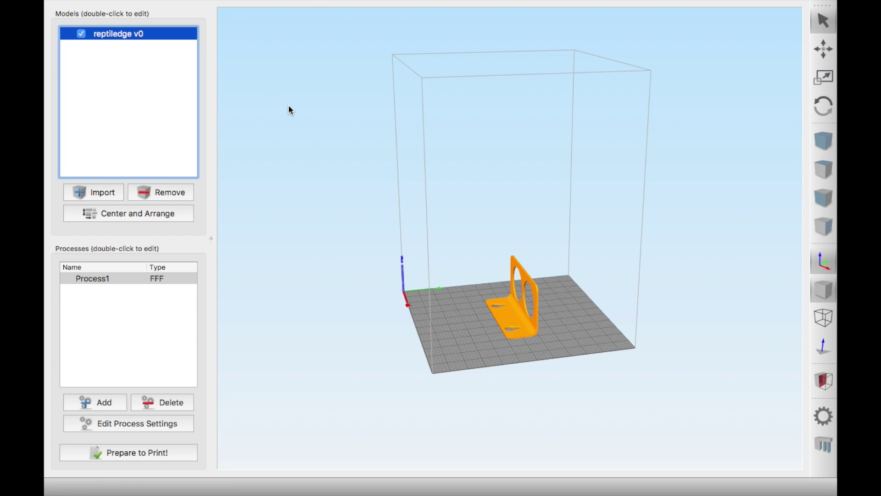
pyautogui.moveTo(508, 329); pyautogui.dragTo(475, 342, button='right')
pyautogui.moveTo(511, 393); pyautogui.dragTo(490, 432)
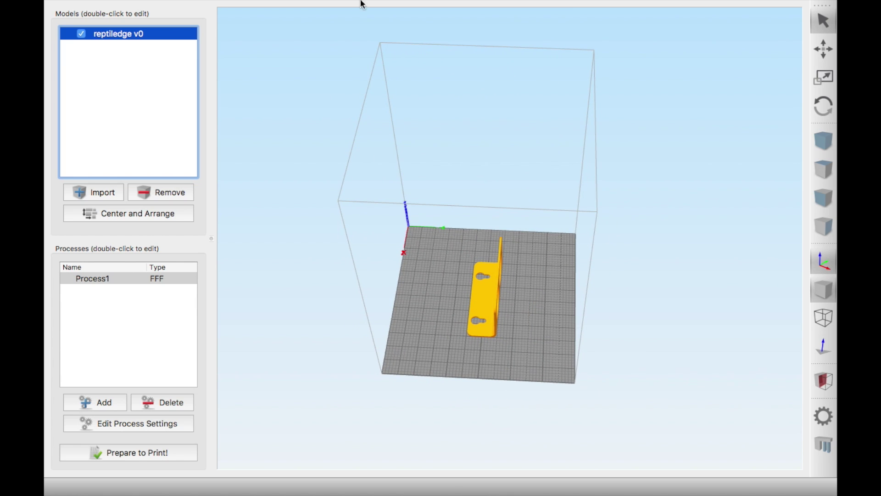
# Set the material of Process1 to PETG in the FFF process settings.
pyautogui.moveTo(357, 4)
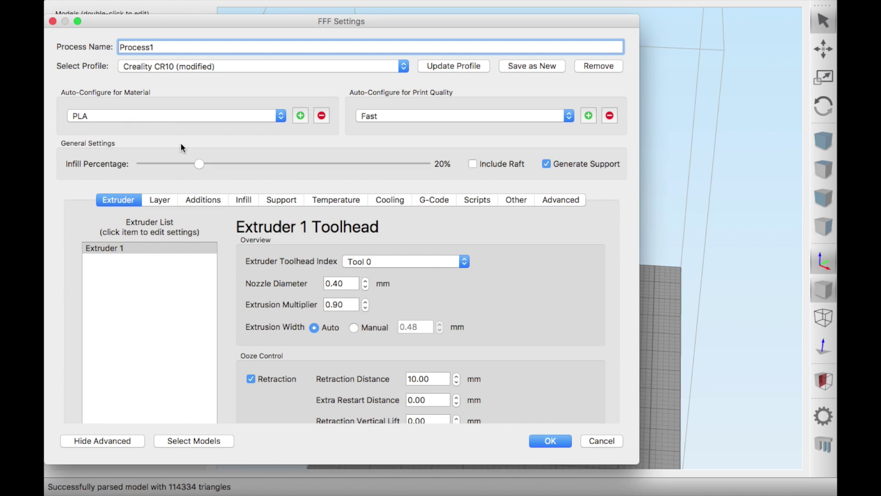
pyautogui.click(191, 115)
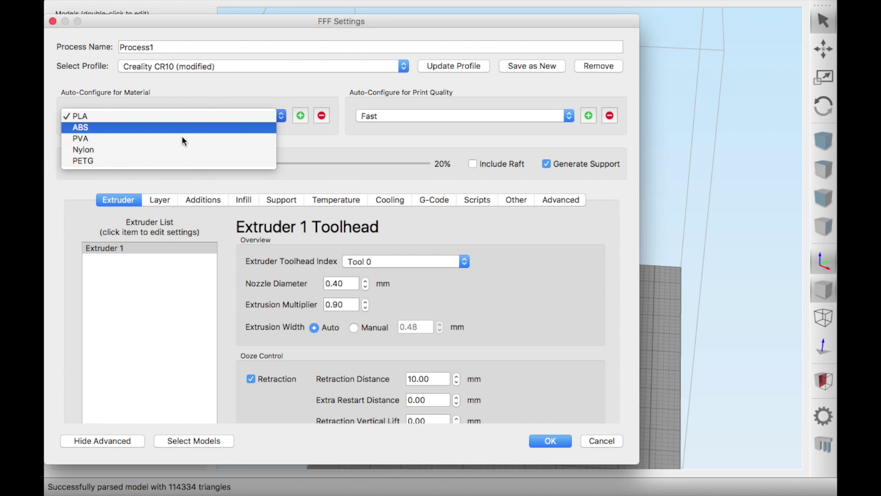
pyautogui.click(172, 160)
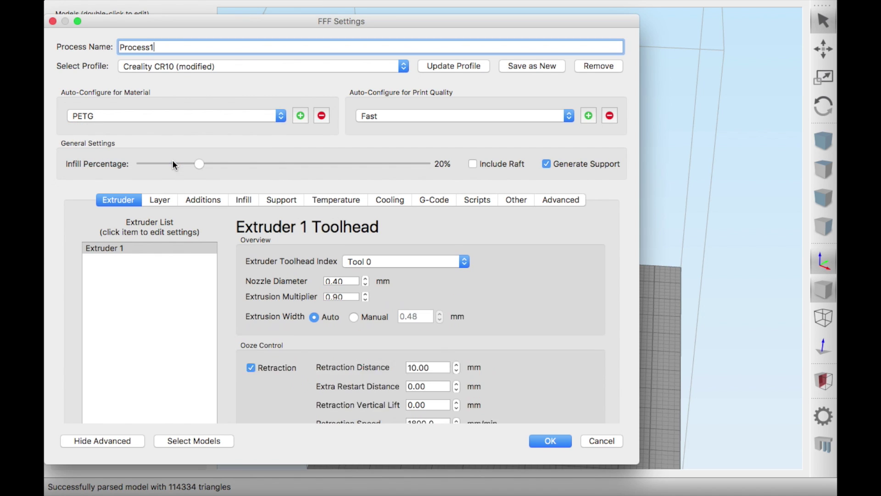
# Review the layer, additions, infill and temperature settings, turn off support material generation, and accept the process settings.
pyautogui.click(158, 201)
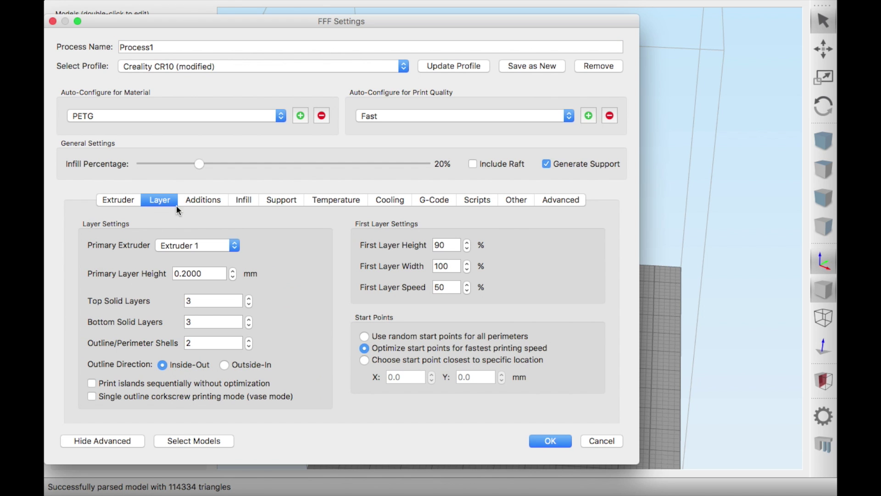
pyautogui.click(200, 200)
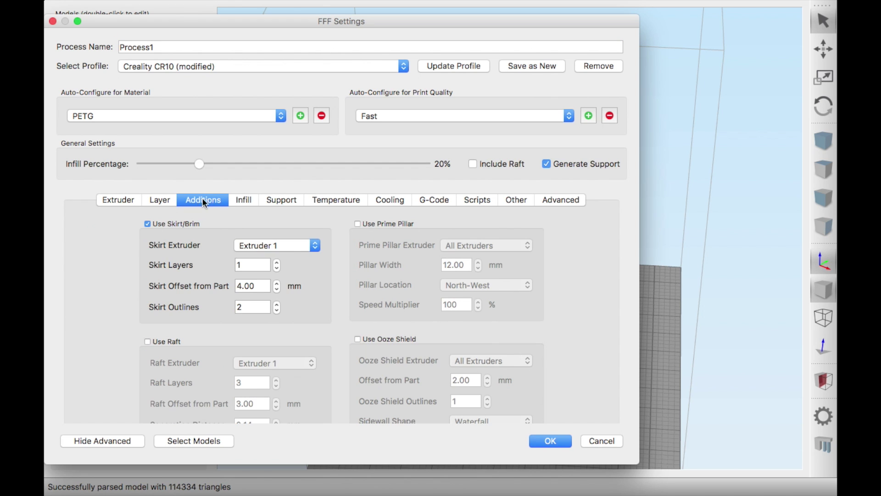
pyautogui.click(244, 200)
pyautogui.click(275, 204)
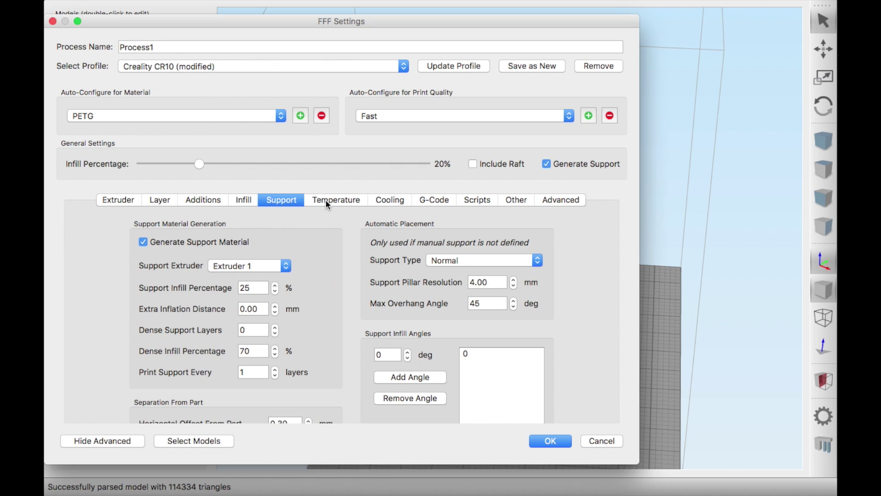
pyautogui.click(327, 202)
pyautogui.click(281, 200)
pyautogui.click(146, 242)
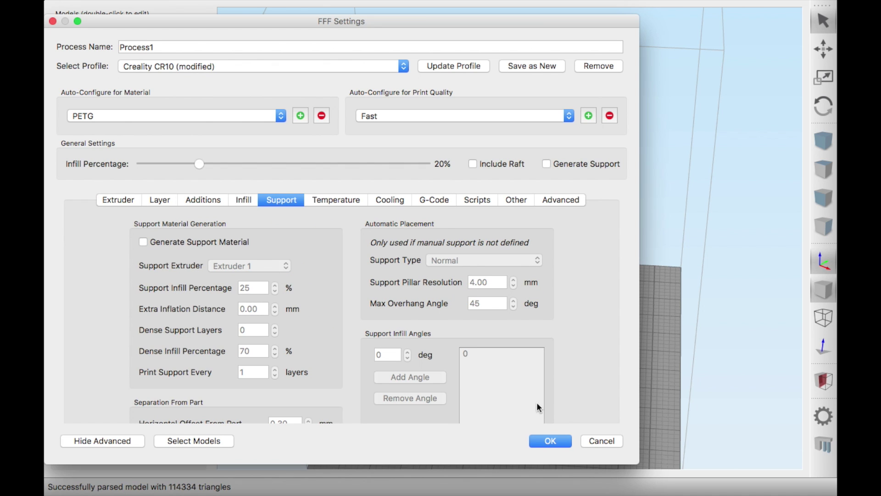
pyautogui.click(540, 439)
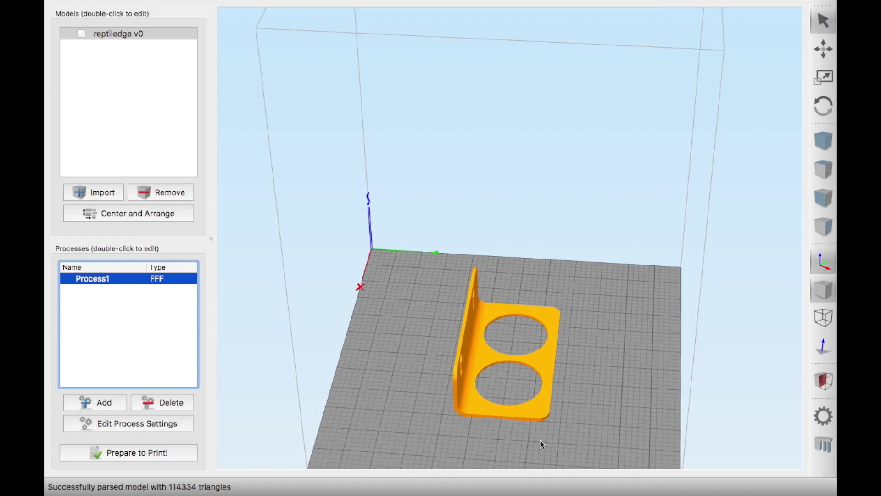
# Slice the bracket for printing and save its toolpaths as G-code named reptiledge v0 on the Desktop.
pyautogui.click(140, 451)
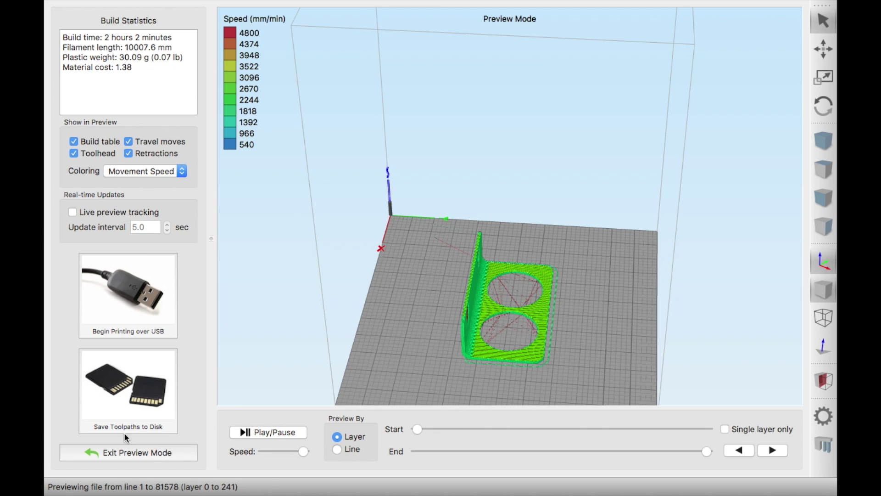
pyautogui.click(124, 417)
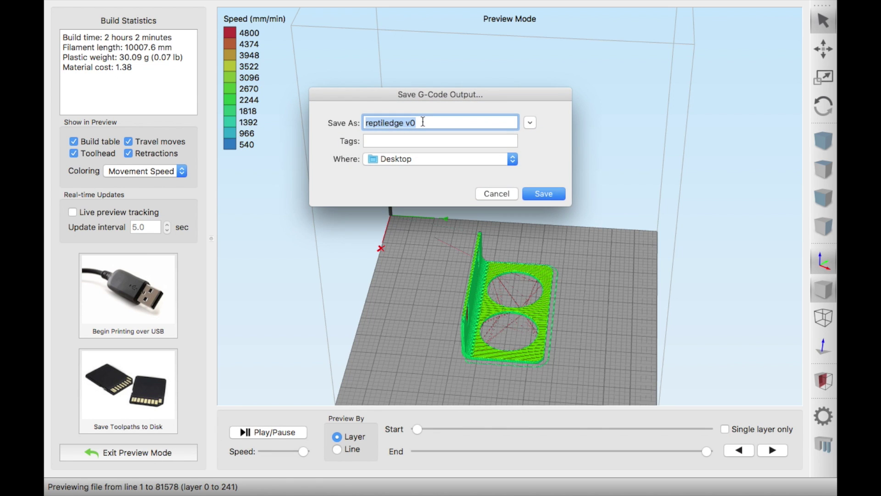
pyautogui.press('Return')
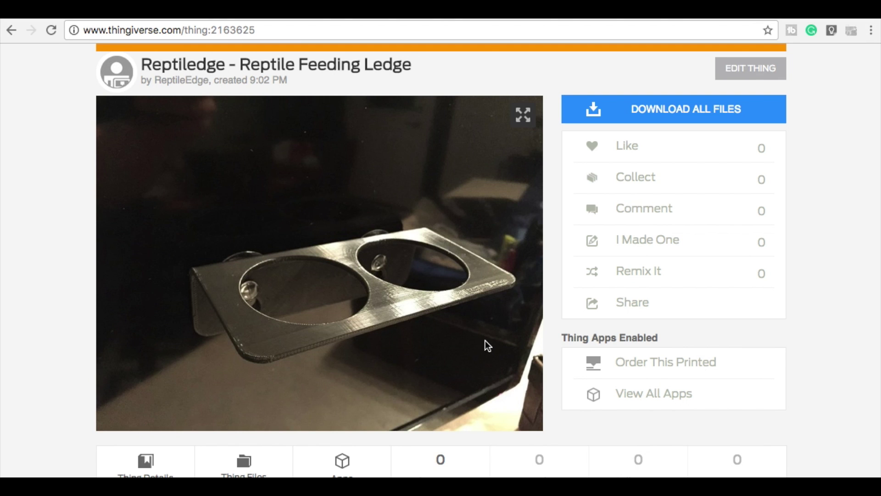
# Look through the Reptiledge - Reptile Feeding Ledge page on Thingiverse, including its photo, summary, tags and statistics.
pyautogui.scroll(-7, 486, 341)
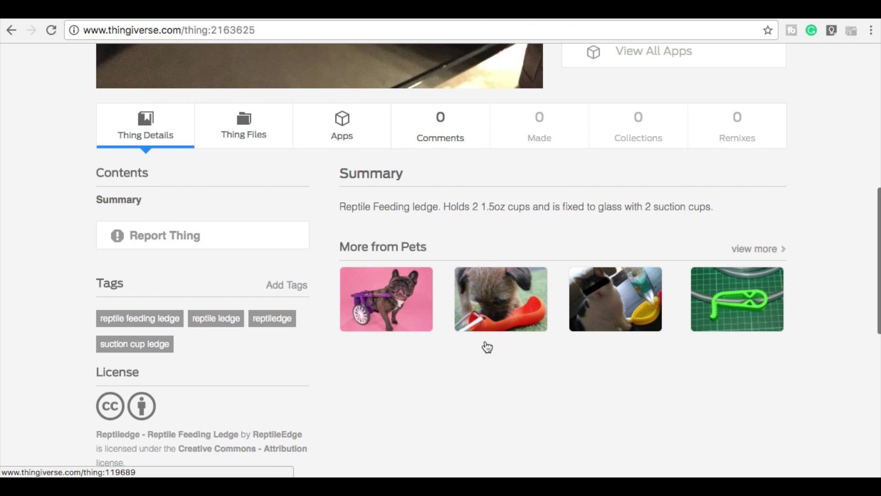
pyautogui.scroll(-10, 488, 347)
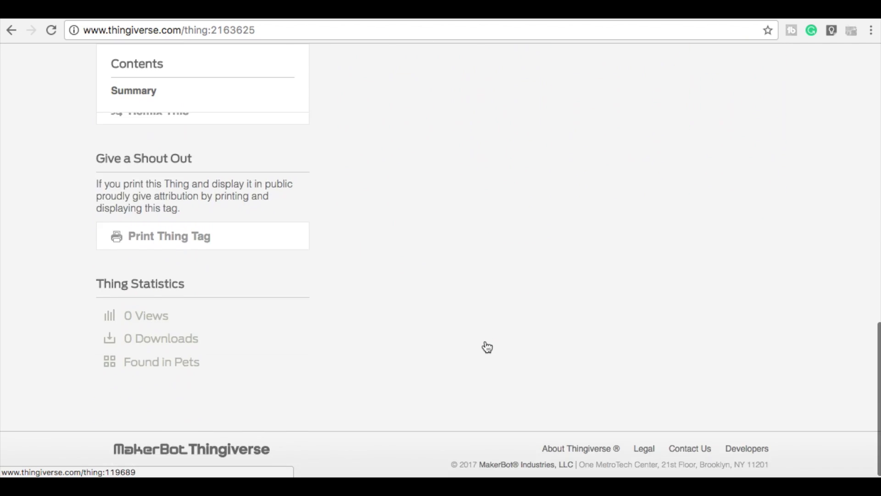
pyautogui.scroll(15, 487, 348)
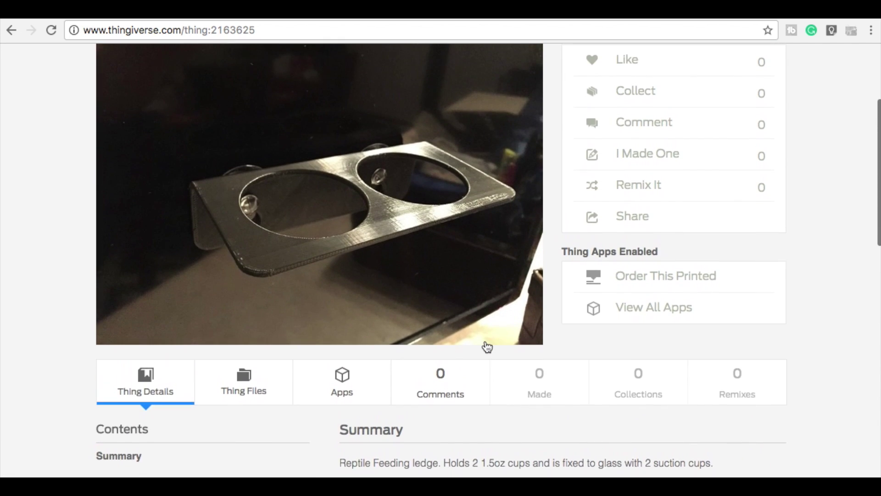